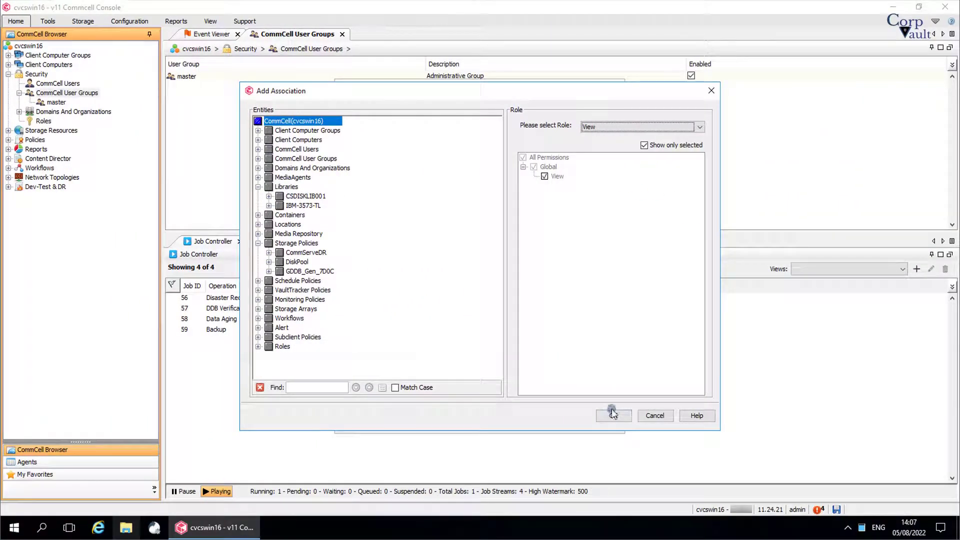
click(613, 417)
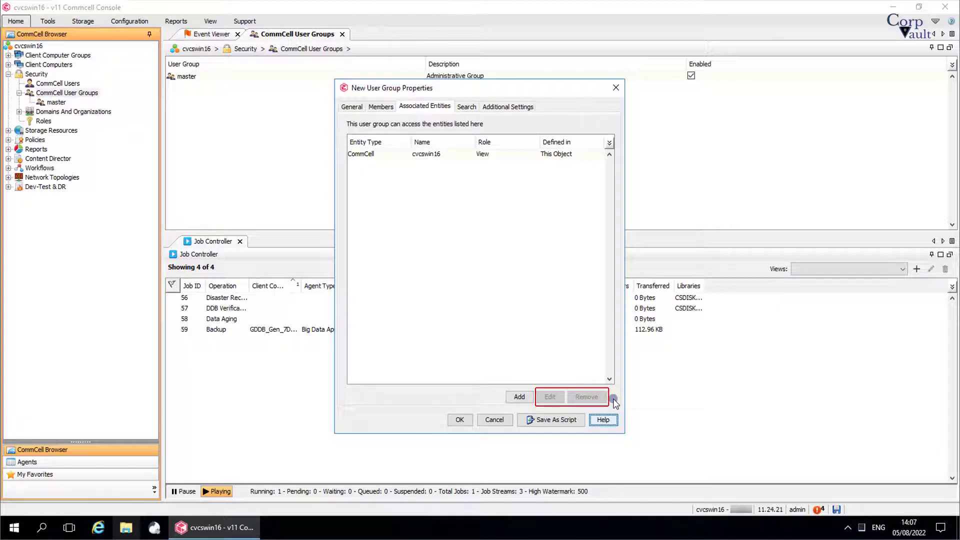
- Add one user name to 'Users whose data can be searched' on the Search tab
click(467, 107)
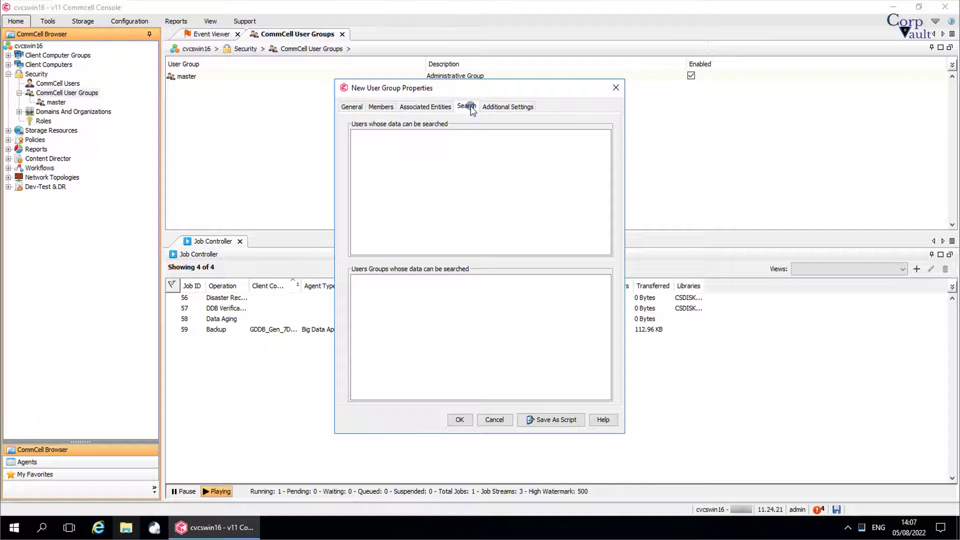
click(461, 149)
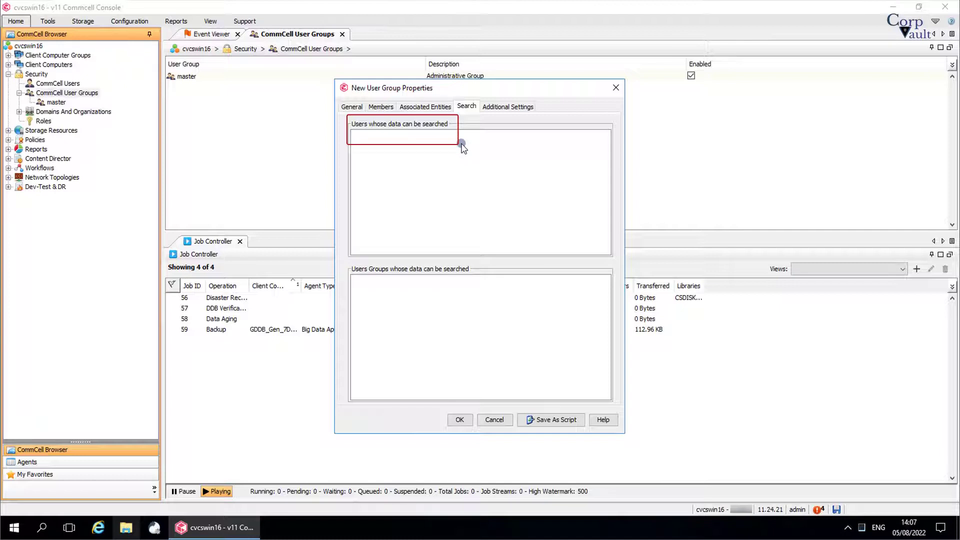
text(Emma)
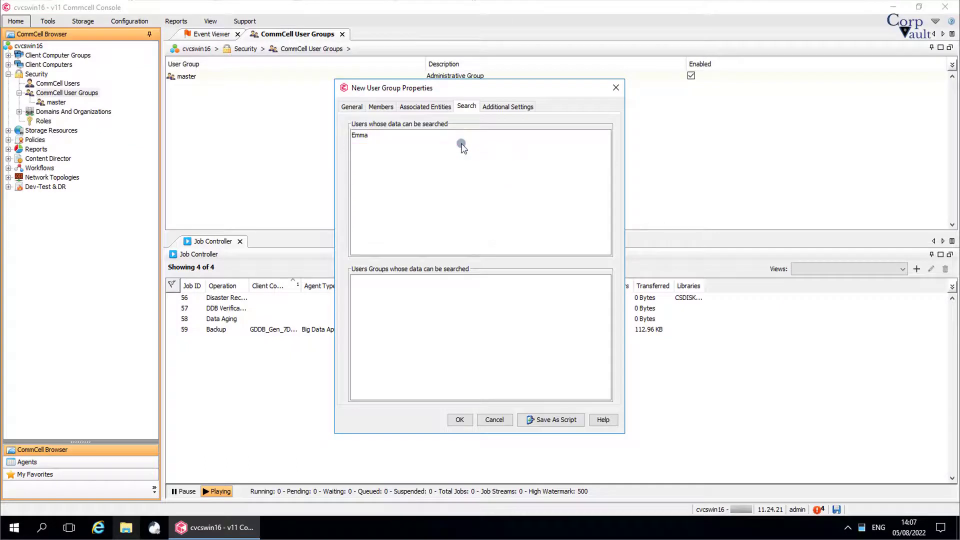
click(428, 287)
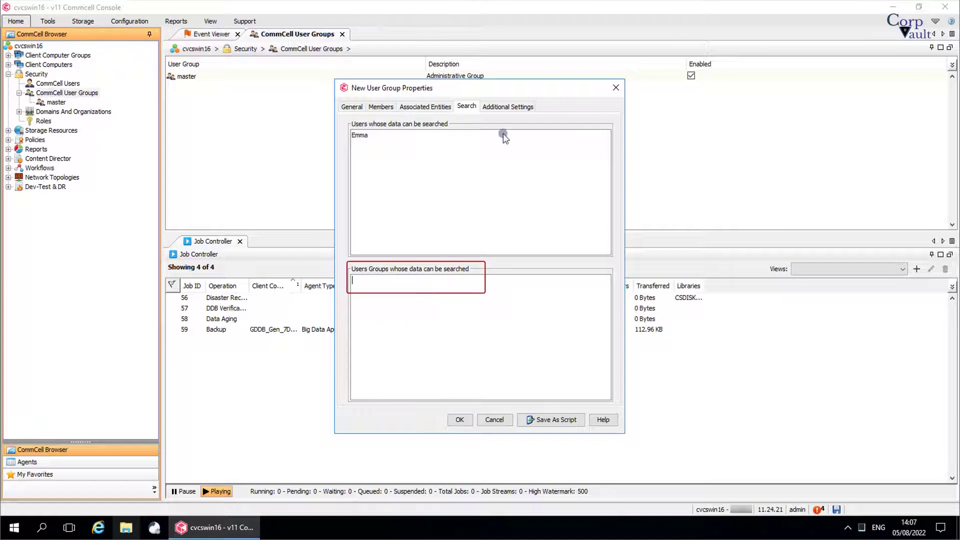
click(507, 106)
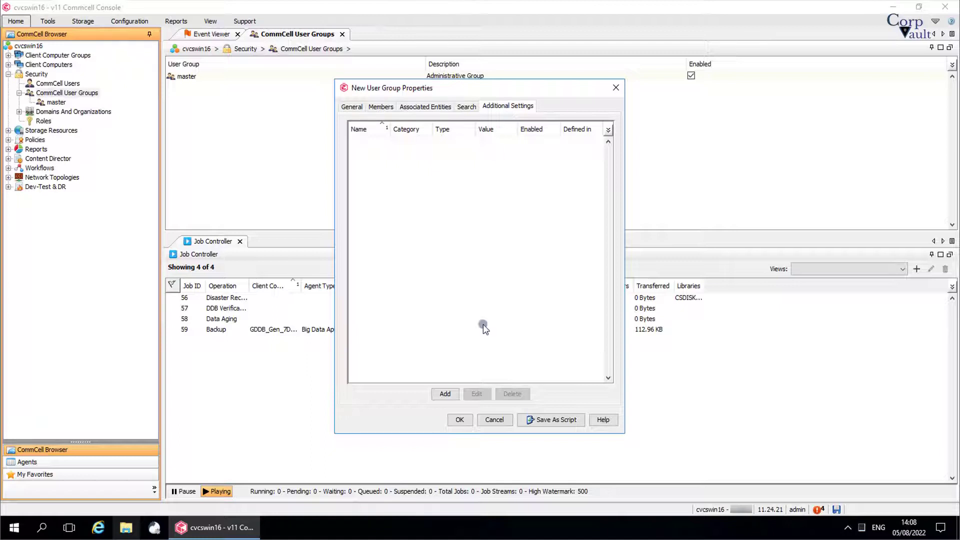
click(445, 394)
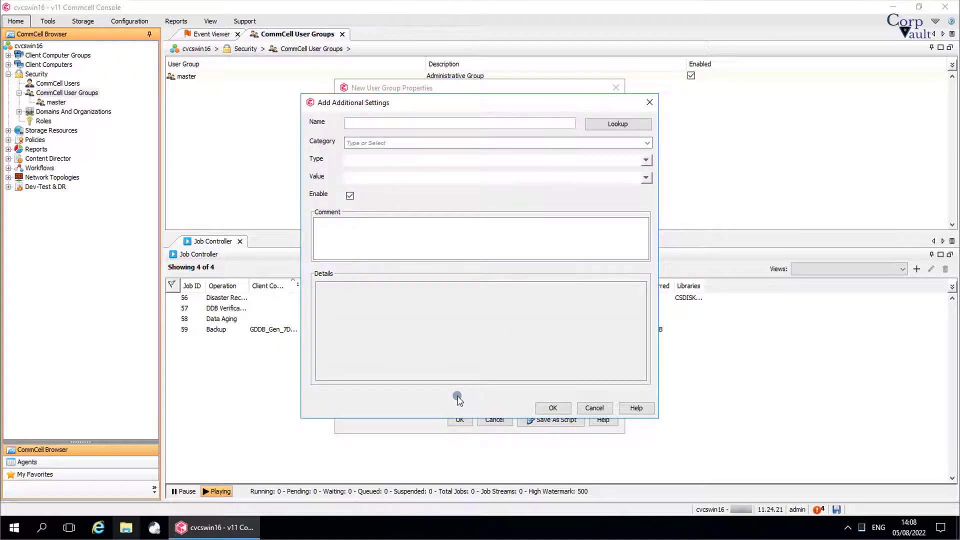
click(589, 125)
text(log)
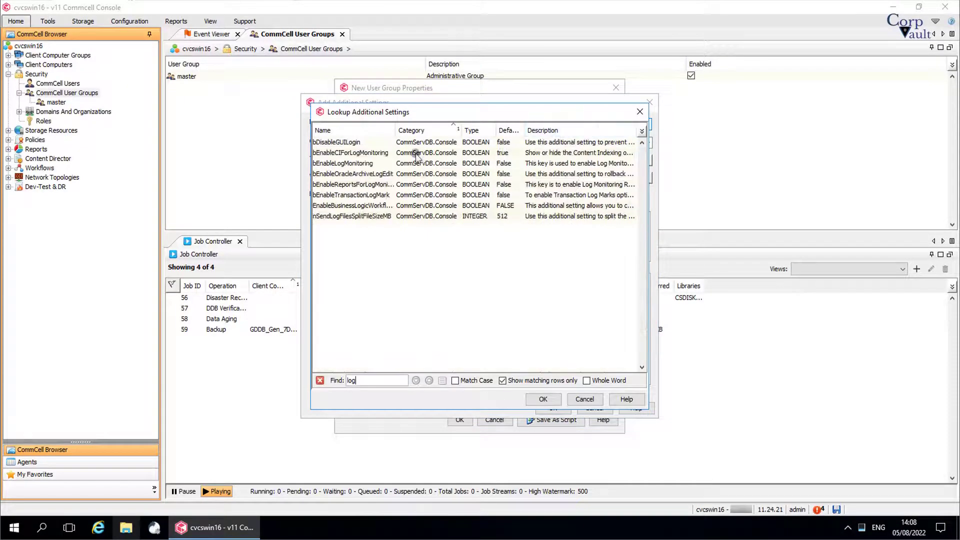
click(370, 144)
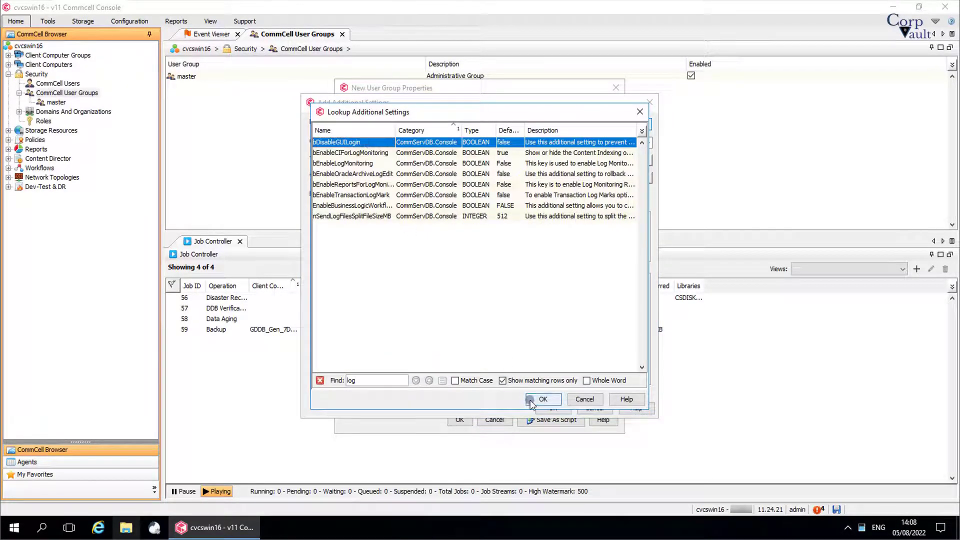
click(545, 400)
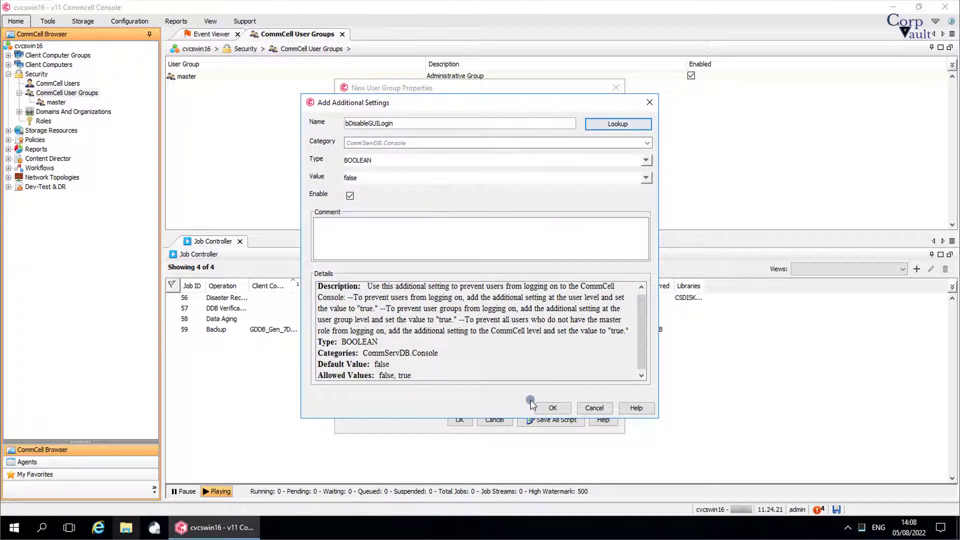
click(602, 409)
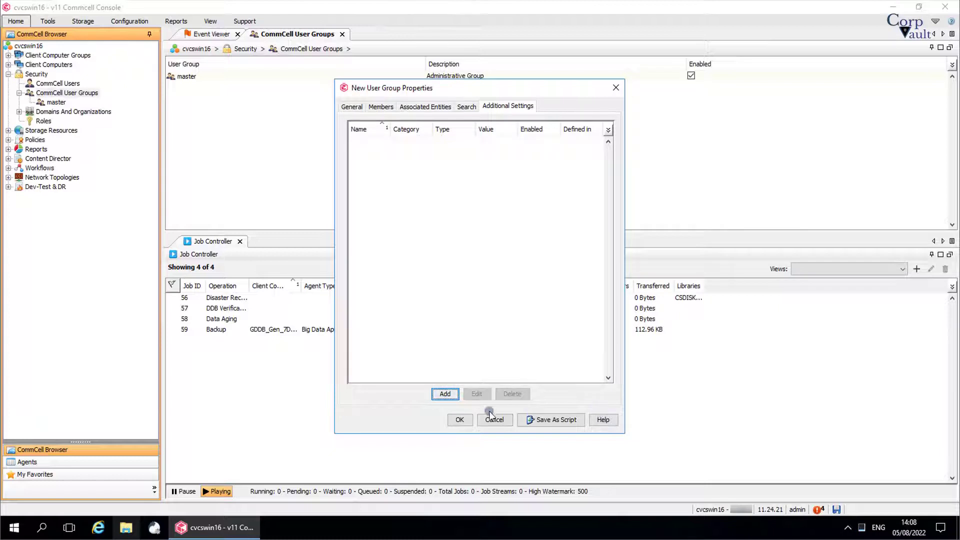
- Attempt to save the group and dismiss the error rejecting the name 'View All'
click(467, 421)
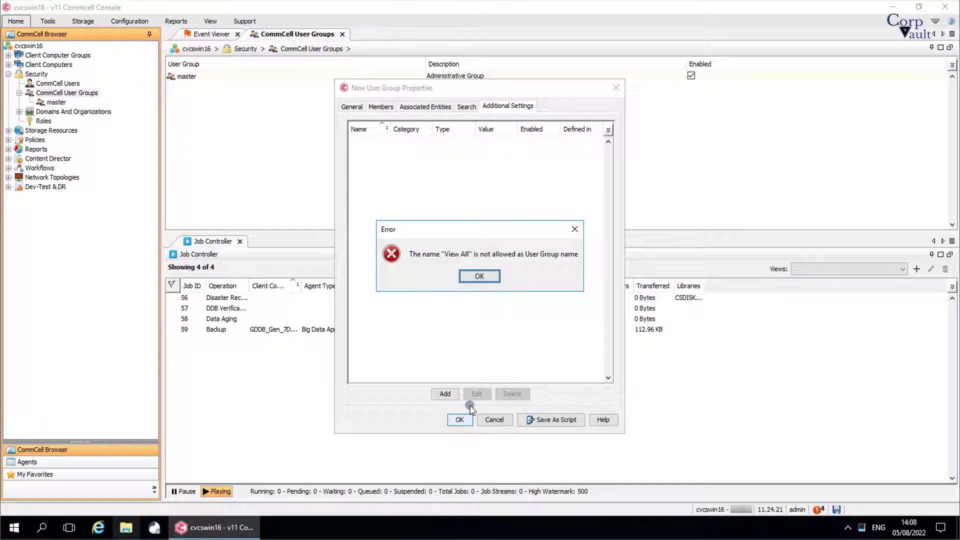
click(493, 278)
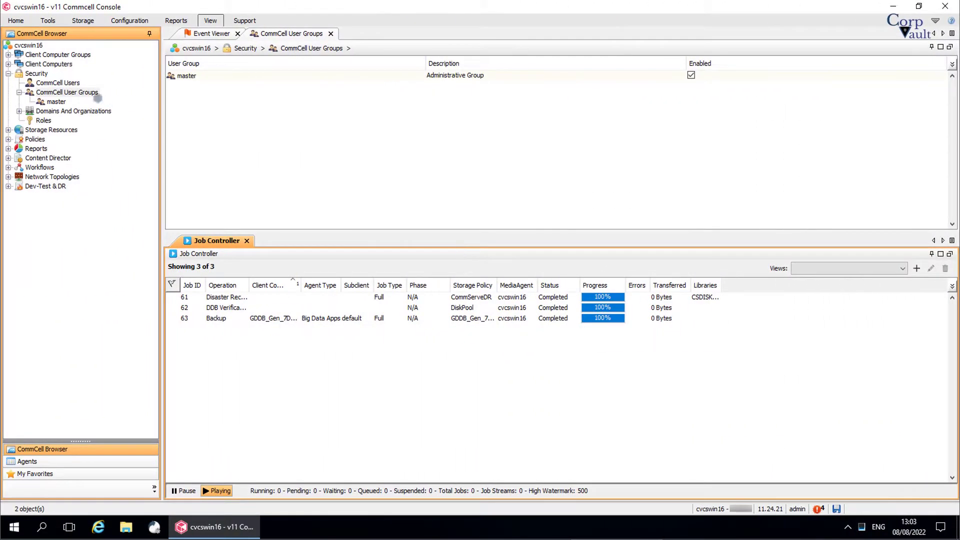
- Create a new user group named 'Database Admin' with the pasted DB Group servers description
right_click(95, 92)
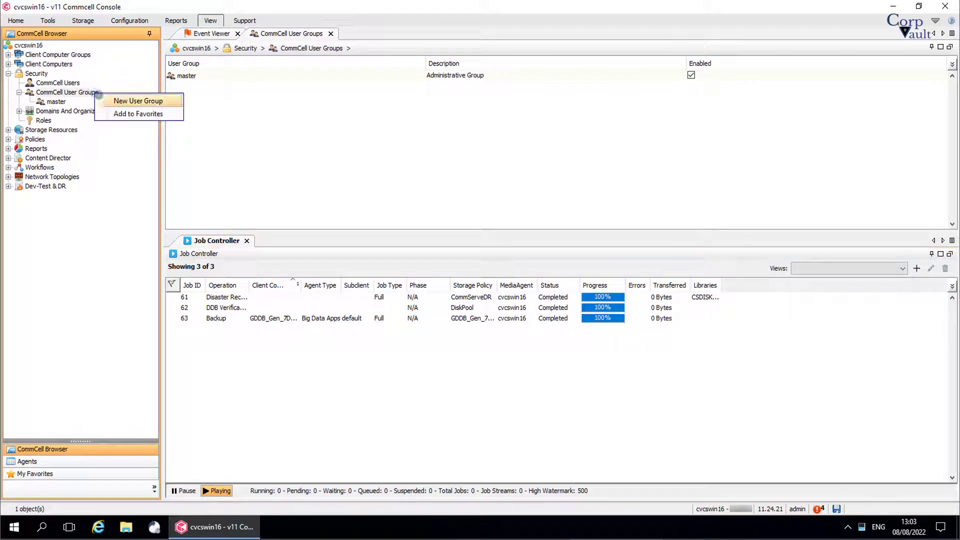
click(105, 100)
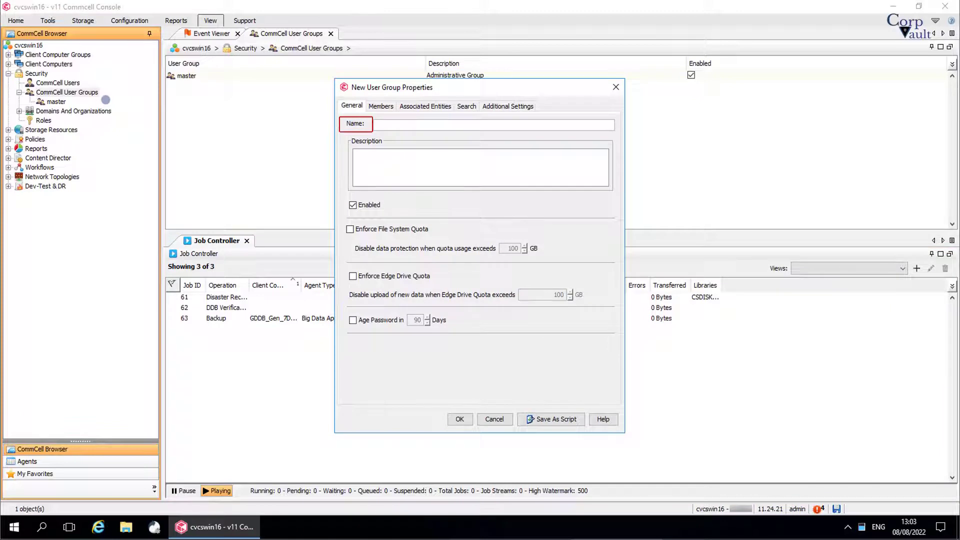
click(385, 127)
text(Databasr Ami)
key(BackSpace)
key(BackSpace)
text(dmin)
click(399, 126)
key(BackSpace)
text(e)
click(389, 165)
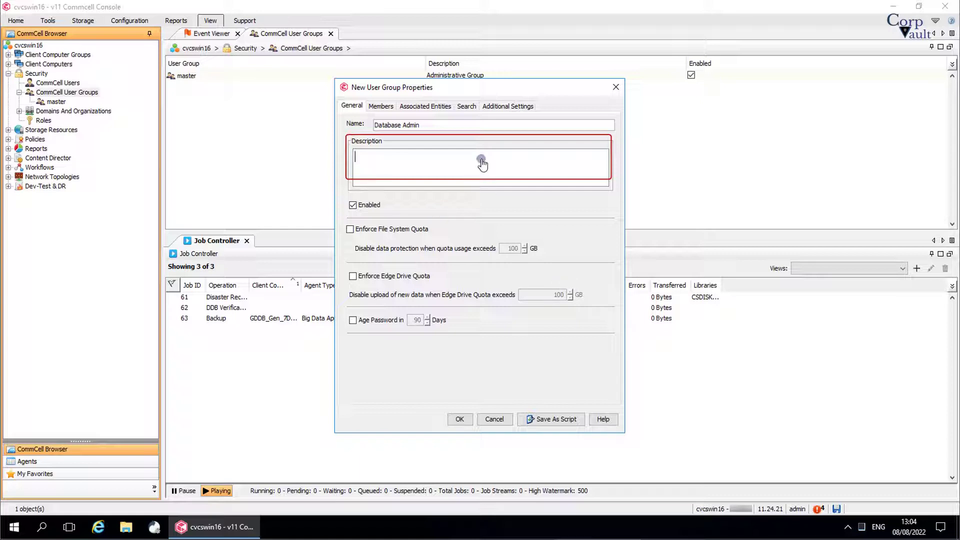
text(Members of this group can see all Database Servers assigned to DB Group.)
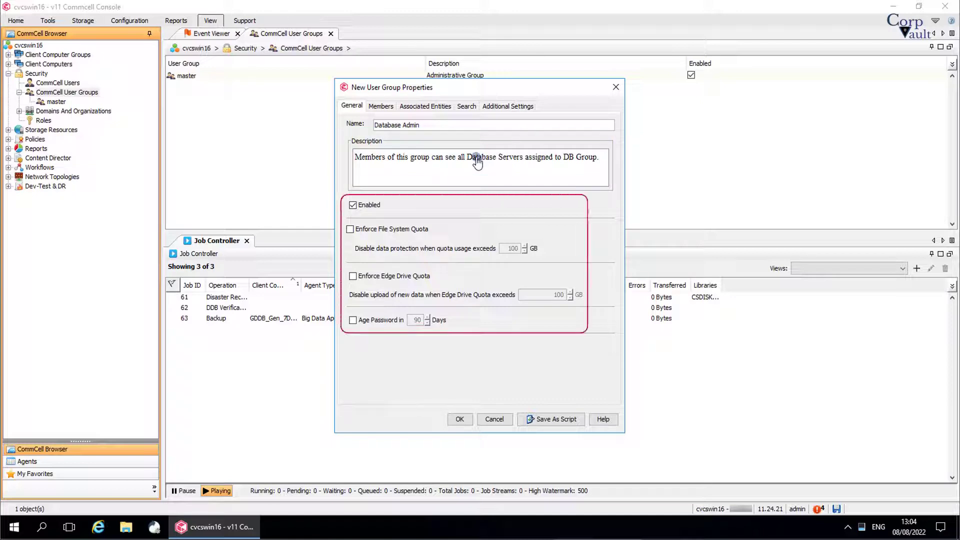
- Add the second available user to the Database Admin group's members
click(390, 111)
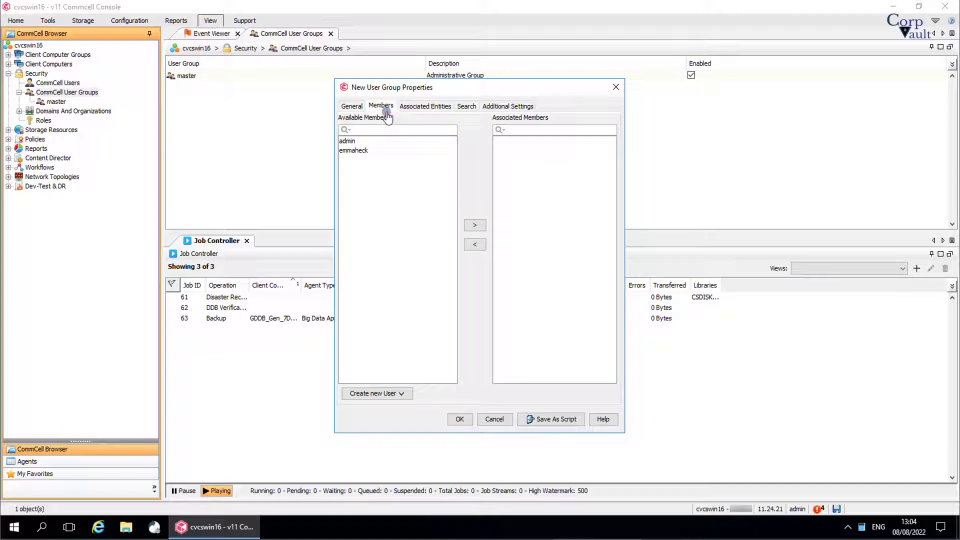
click(362, 151)
click(471, 226)
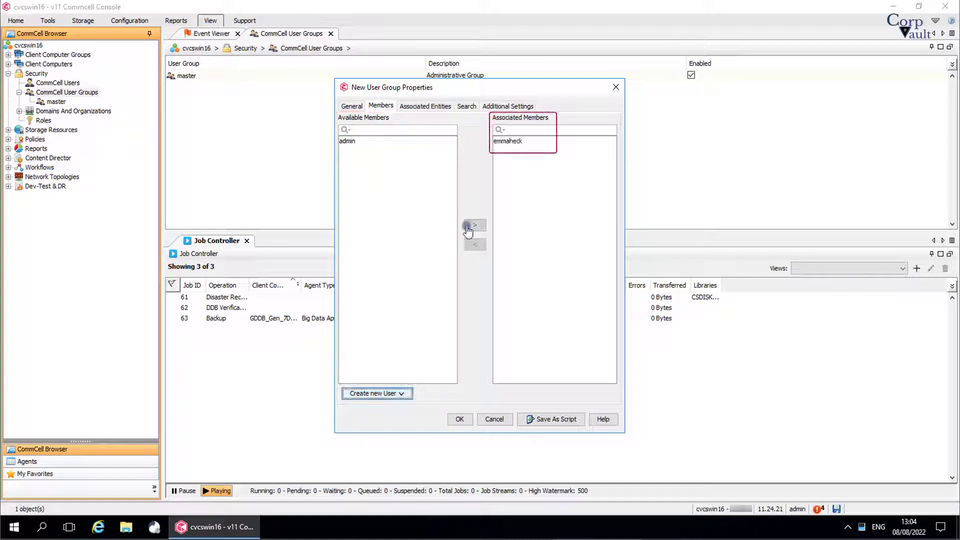
click(437, 107)
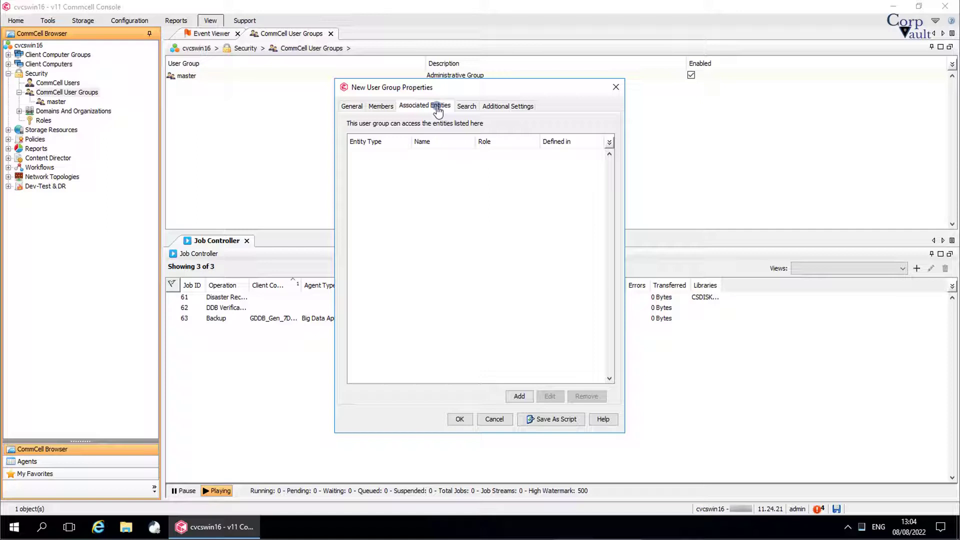
- Check the Infra DB Server Only client group, all libraries and all storage policies for association
click(520, 396)
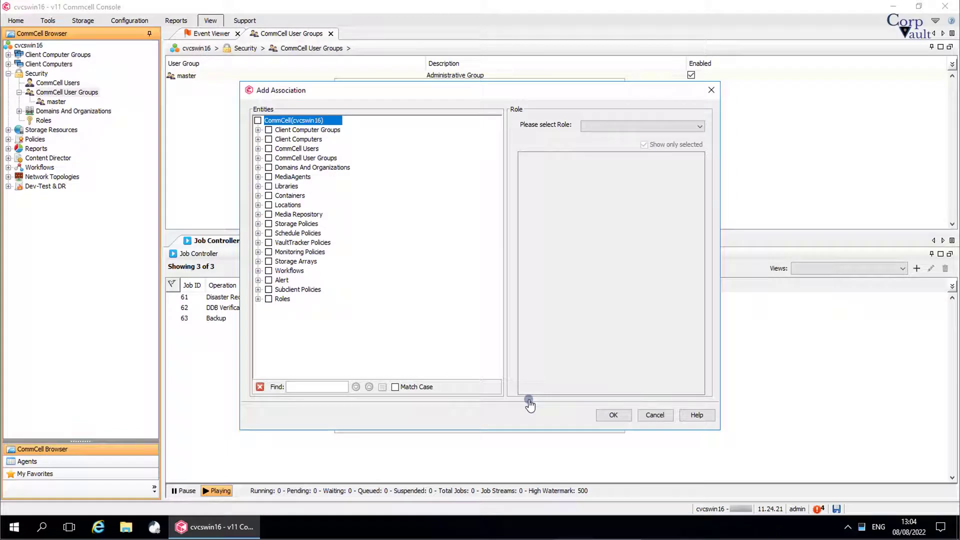
click(258, 130)
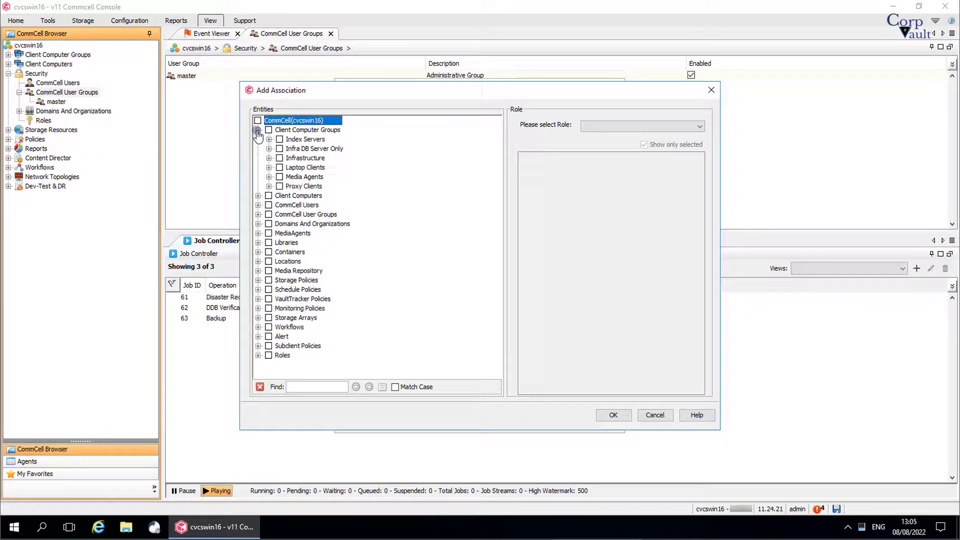
click(279, 150)
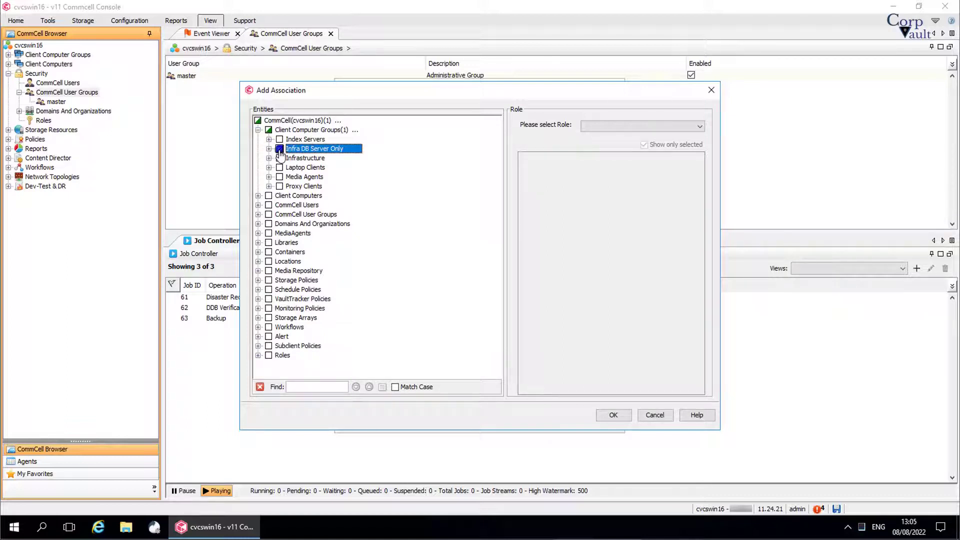
click(258, 243)
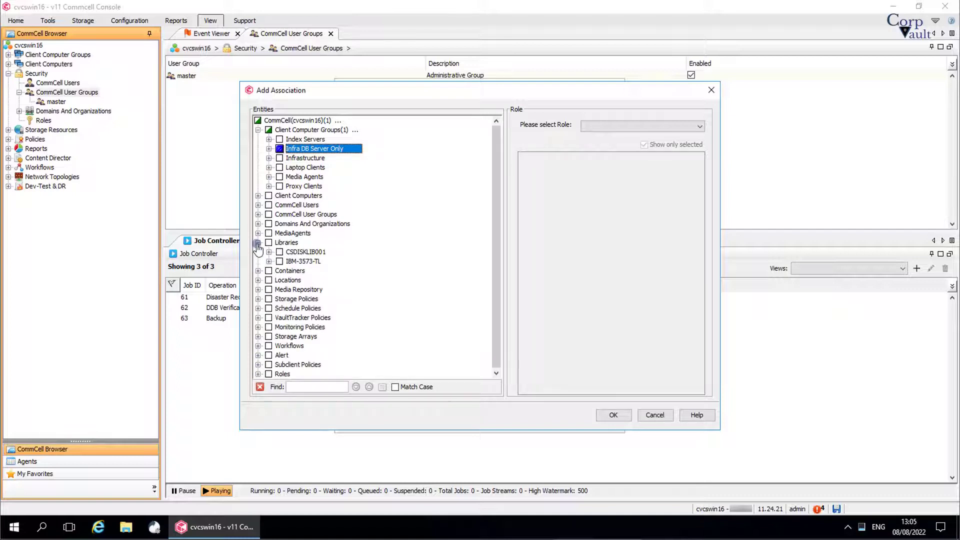
click(268, 243)
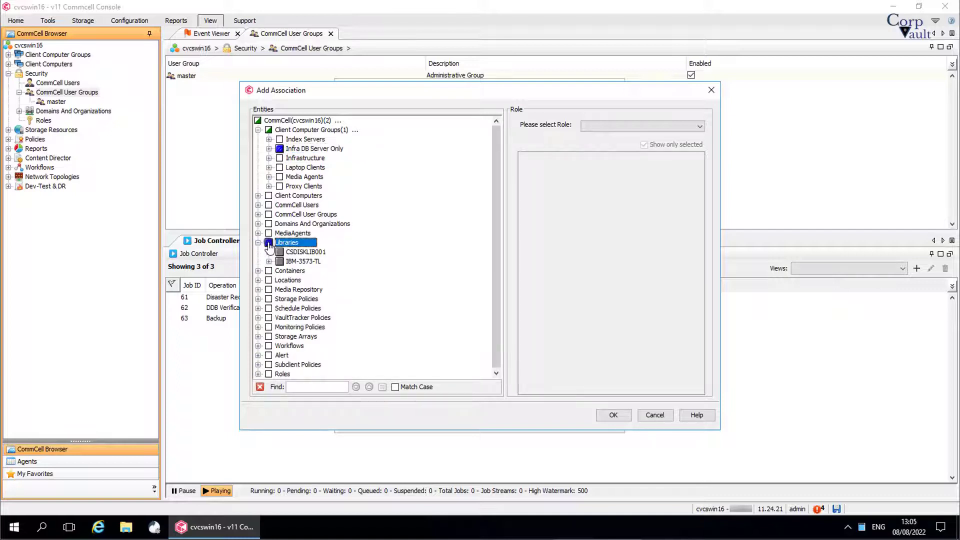
click(258, 299)
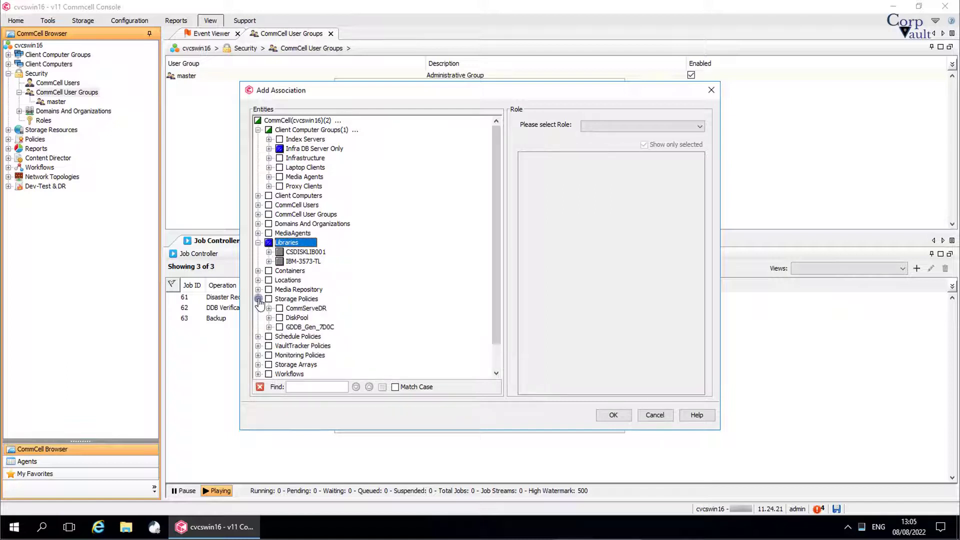
click(268, 299)
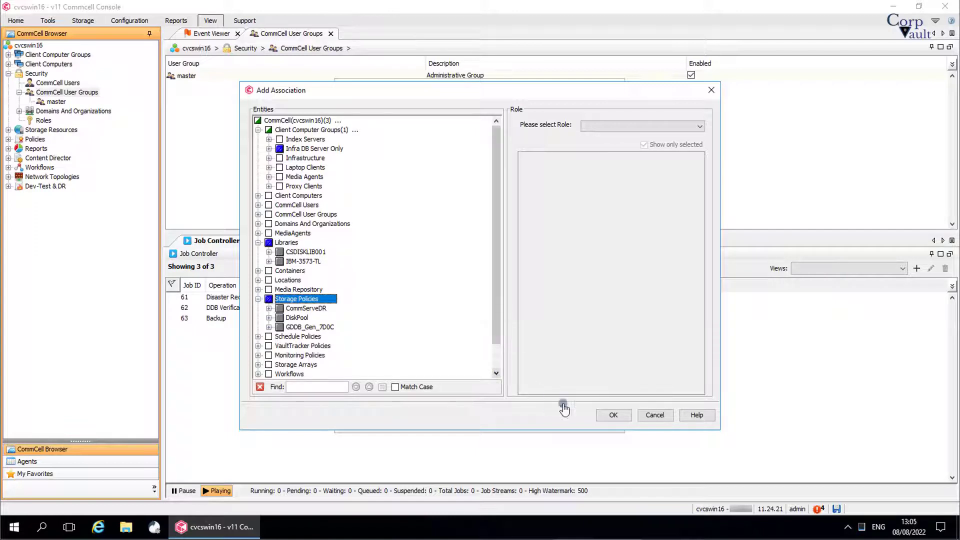
- Assign the Database Admins role to the checked entities and confirm the association
click(701, 126)
drag(699, 137, 699, 159)
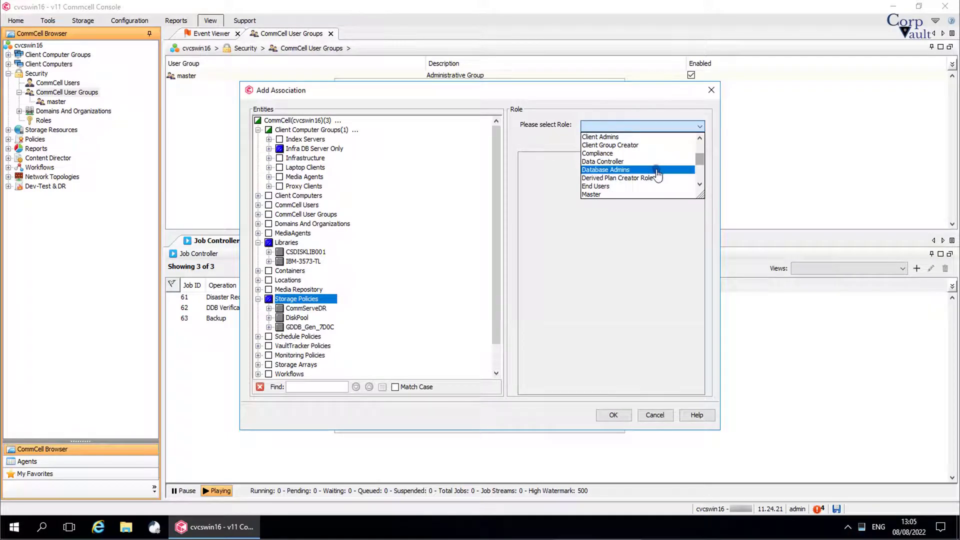
click(657, 170)
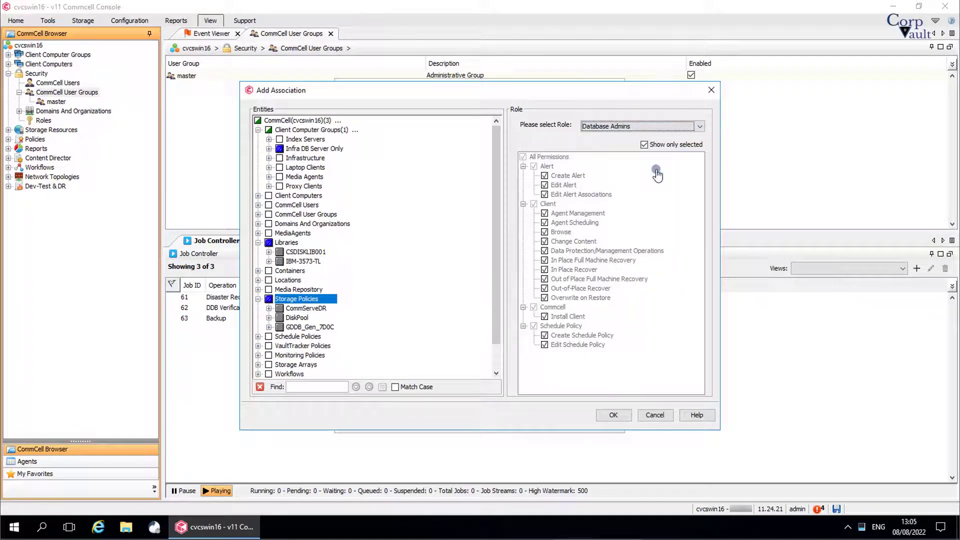
click(625, 417)
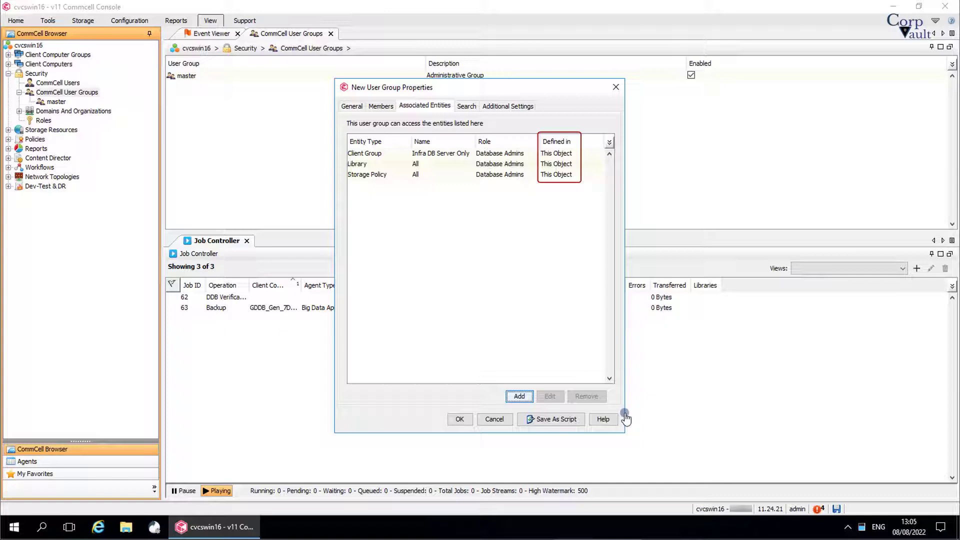
- Review the Search and Additional Settings tabs, save the Database Admin group, and select it
click(470, 107)
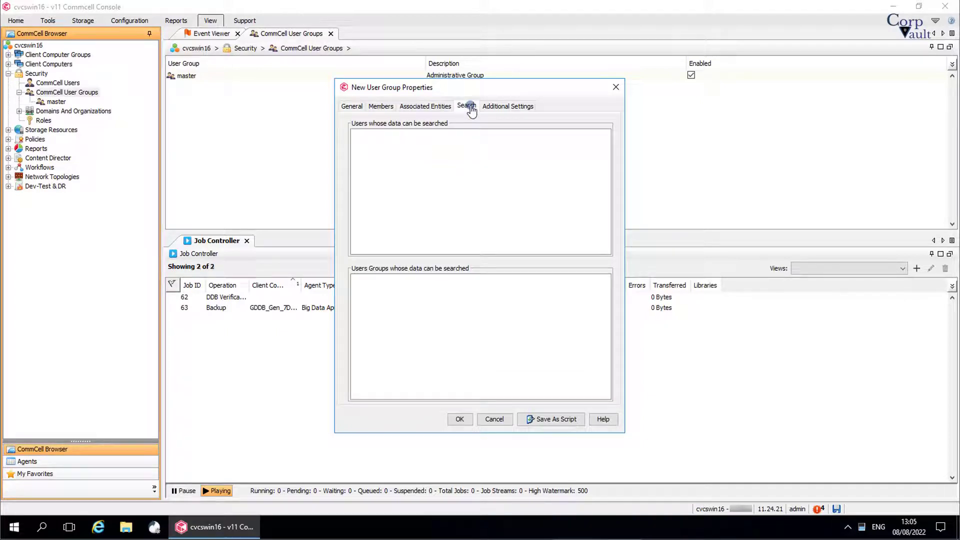
click(493, 112)
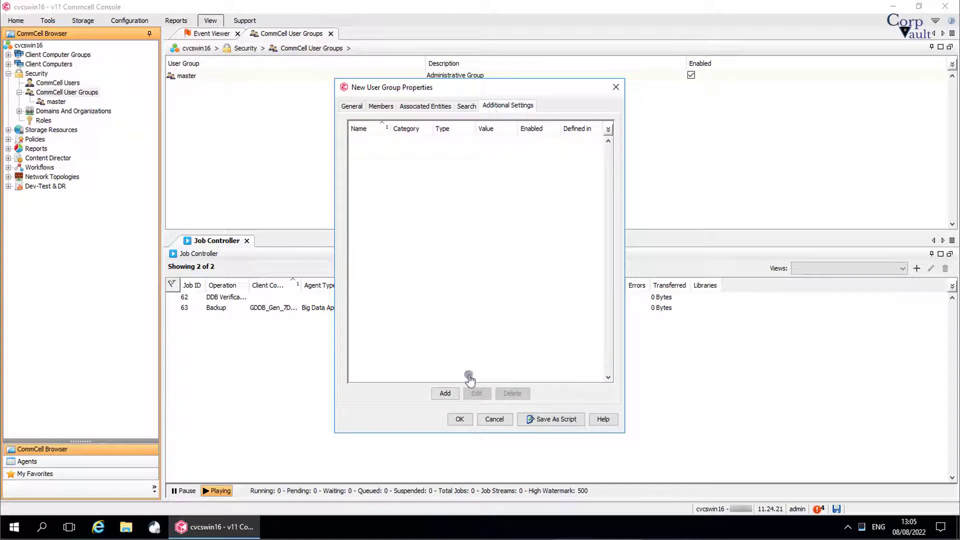
click(462, 420)
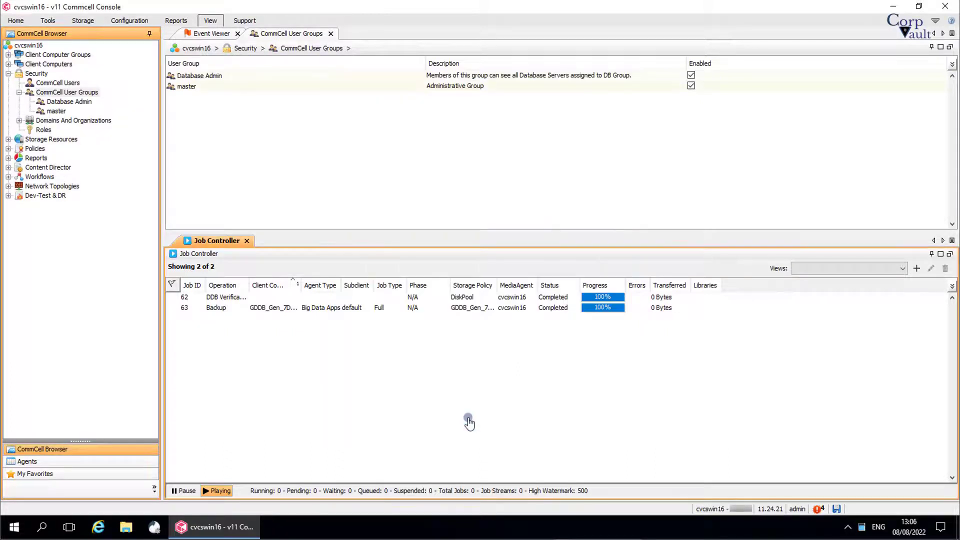
click(300, 76)
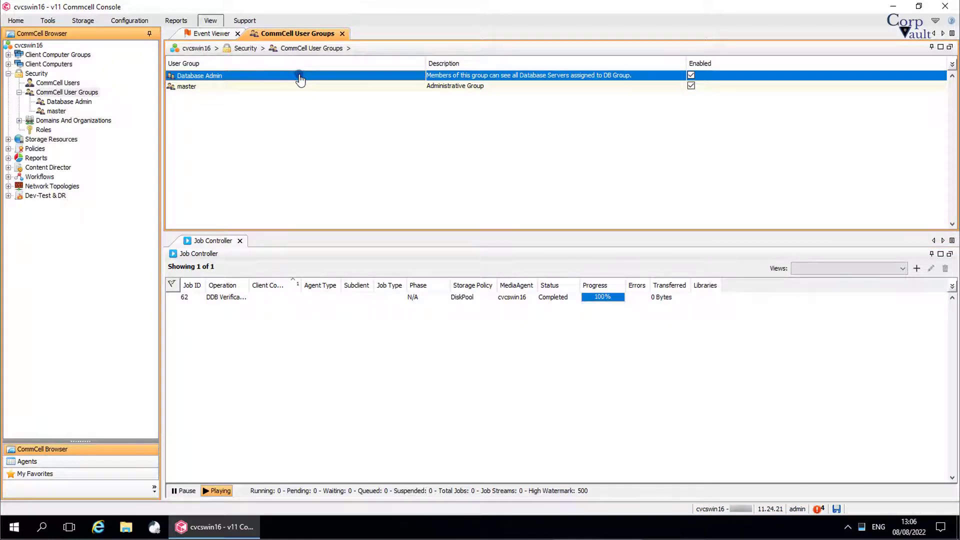
right_click(300, 79)
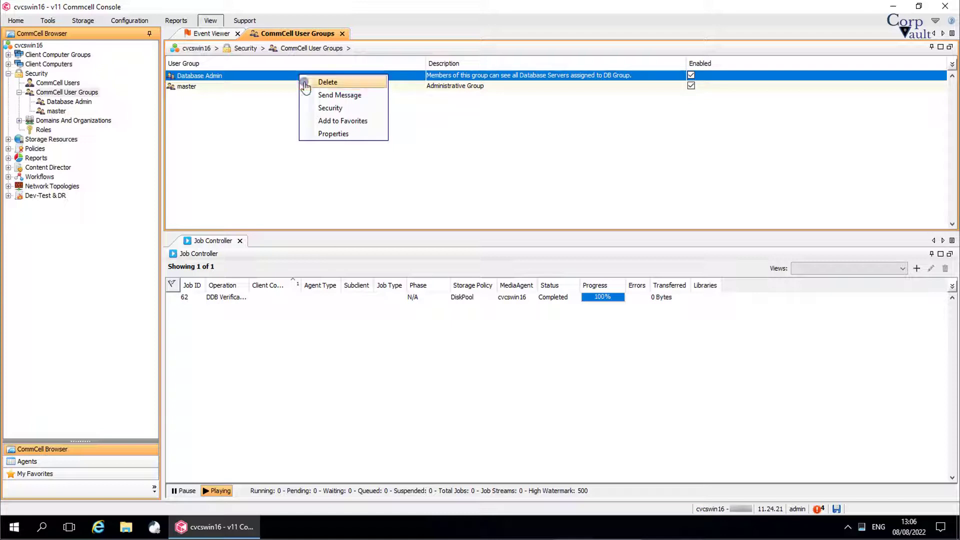
click(304, 82)
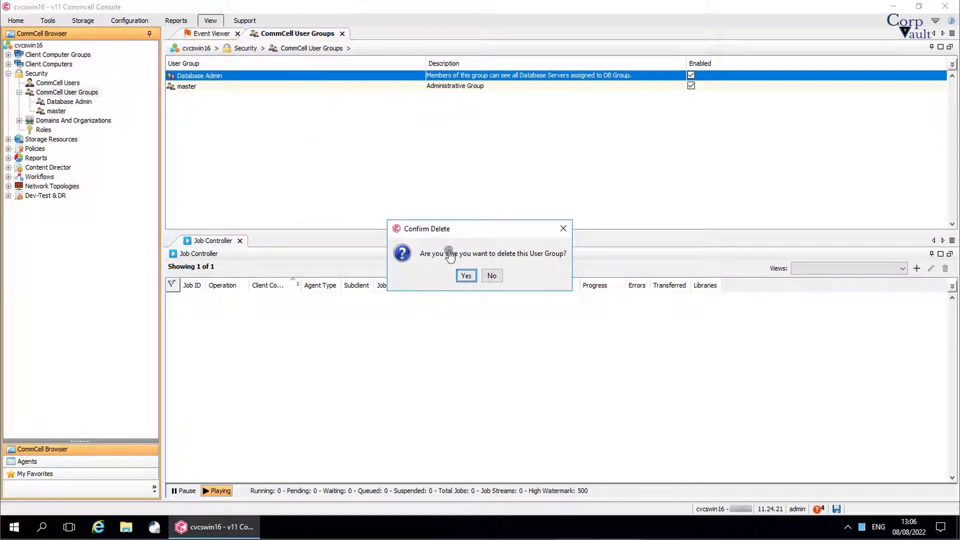
click(492, 276)
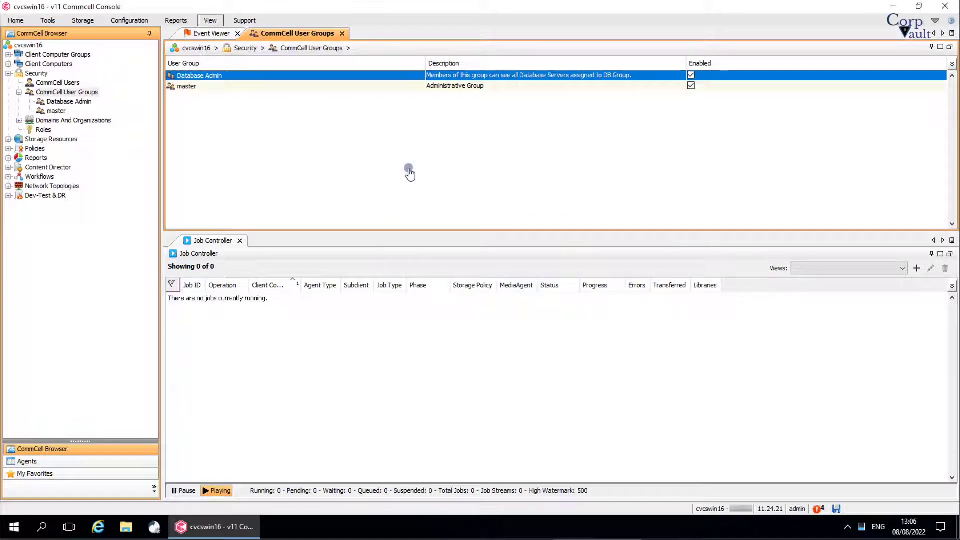
- Try messaging Database Admin, dismiss the no-users error, and list the group's members
right_click(325, 77)
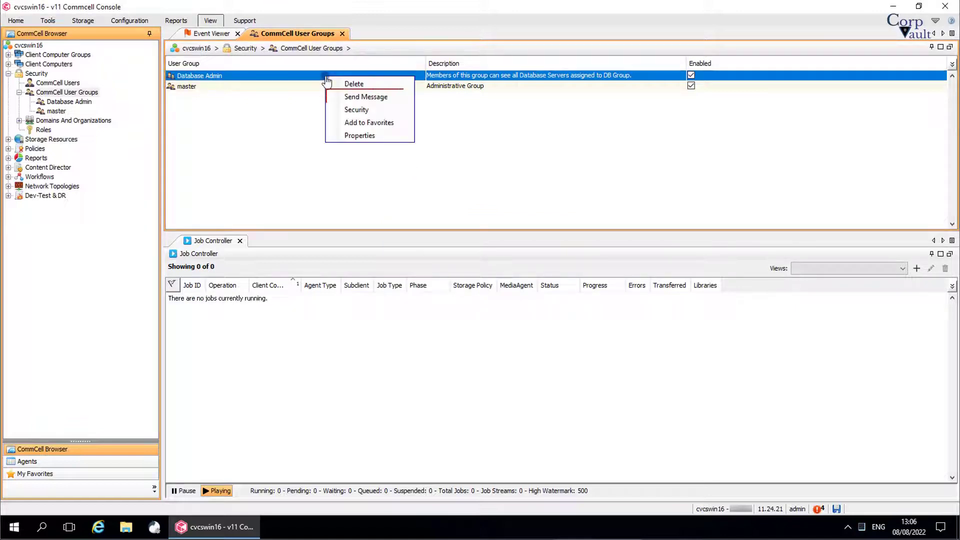
click(336, 99)
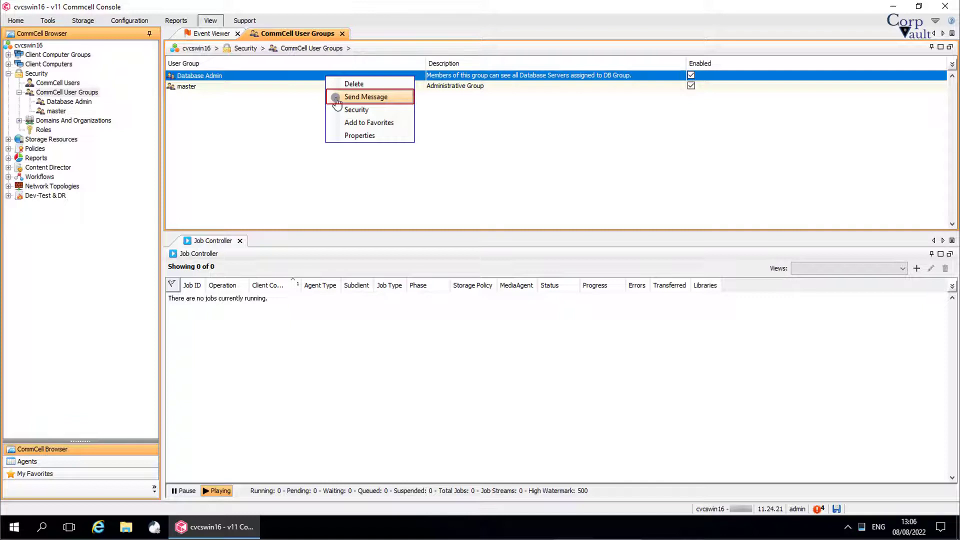
click(337, 97)
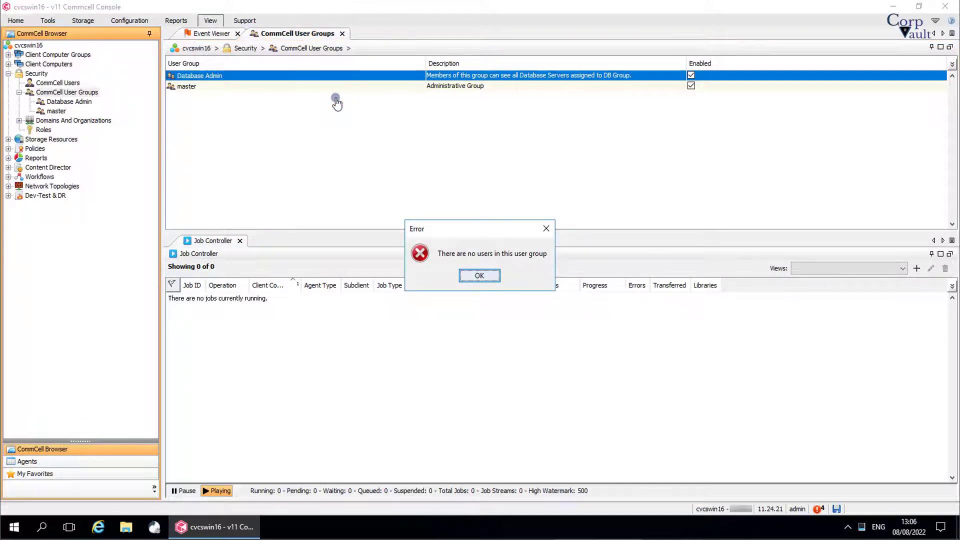
click(465, 280)
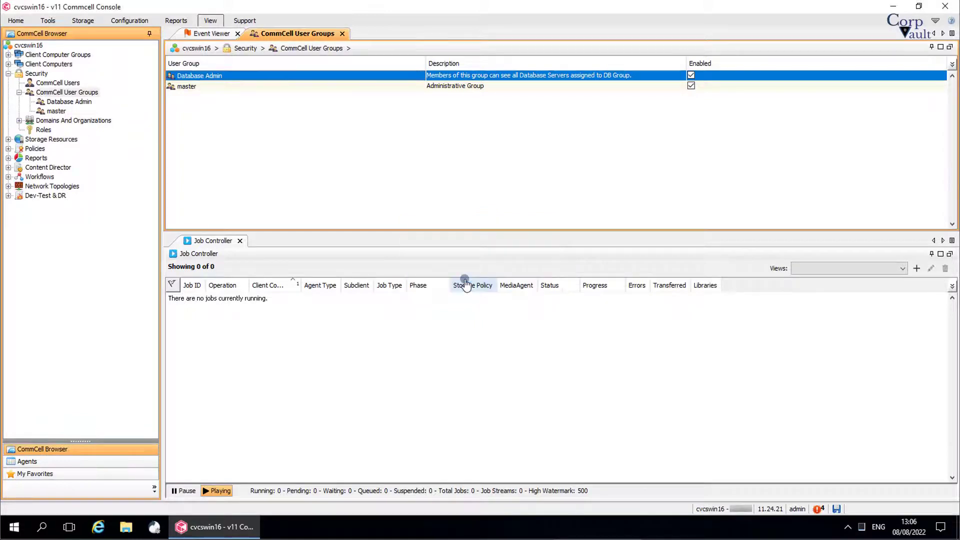
click(77, 103)
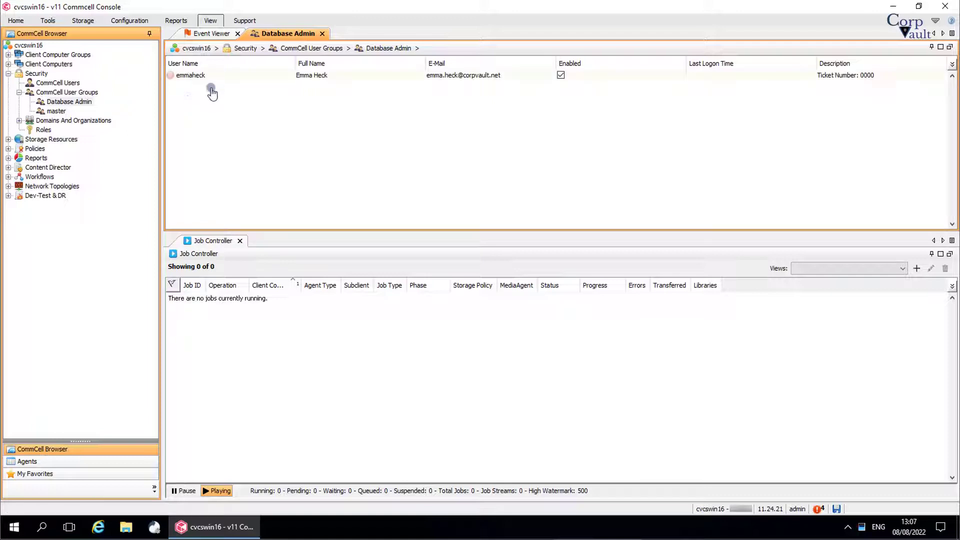
- Send 'Hello' to the Database Admin group and close the undelivered conversation
right_click(87, 102)
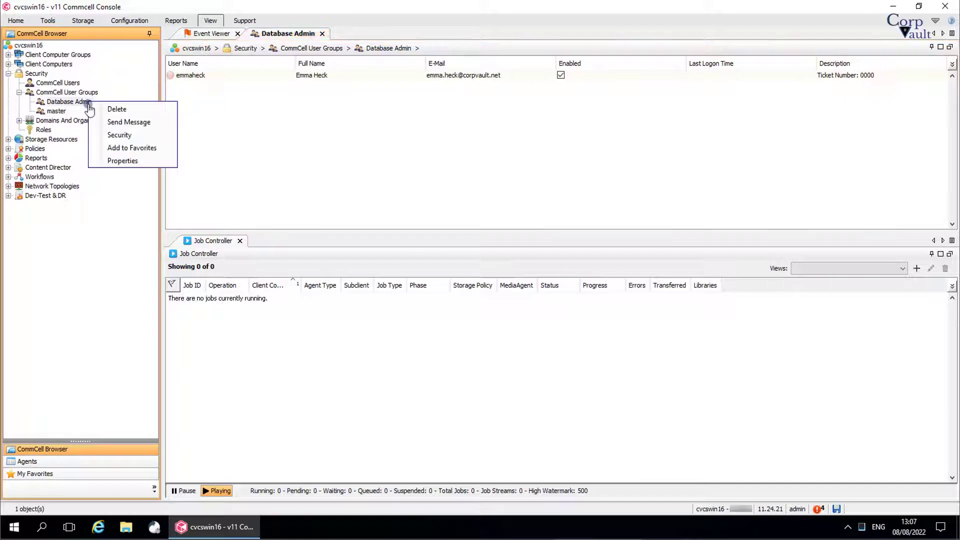
click(129, 125)
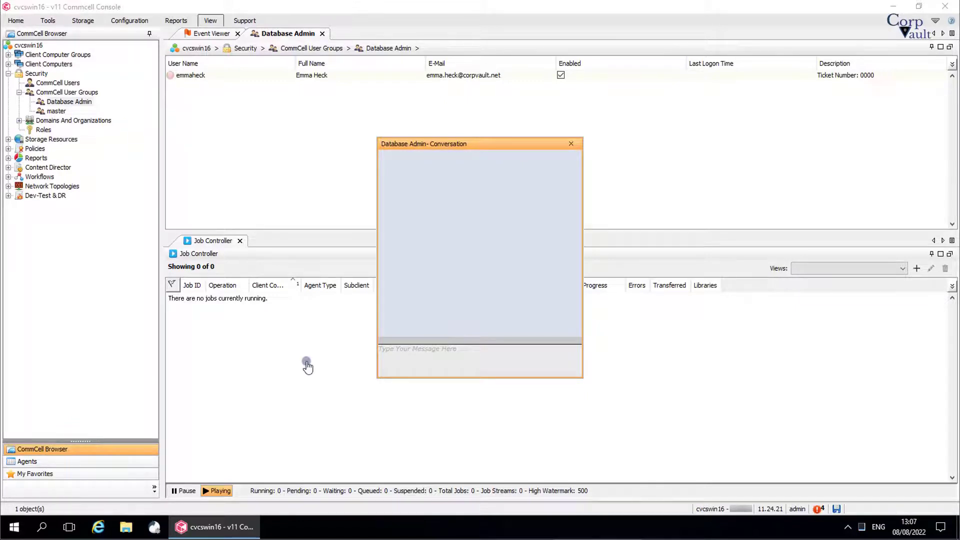
click(421, 359)
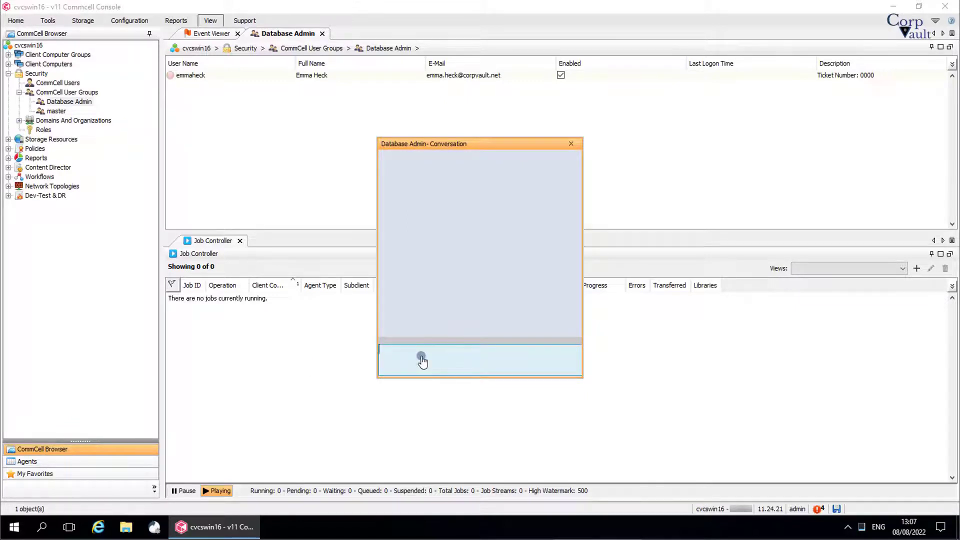
text(Hello)
key(Return)
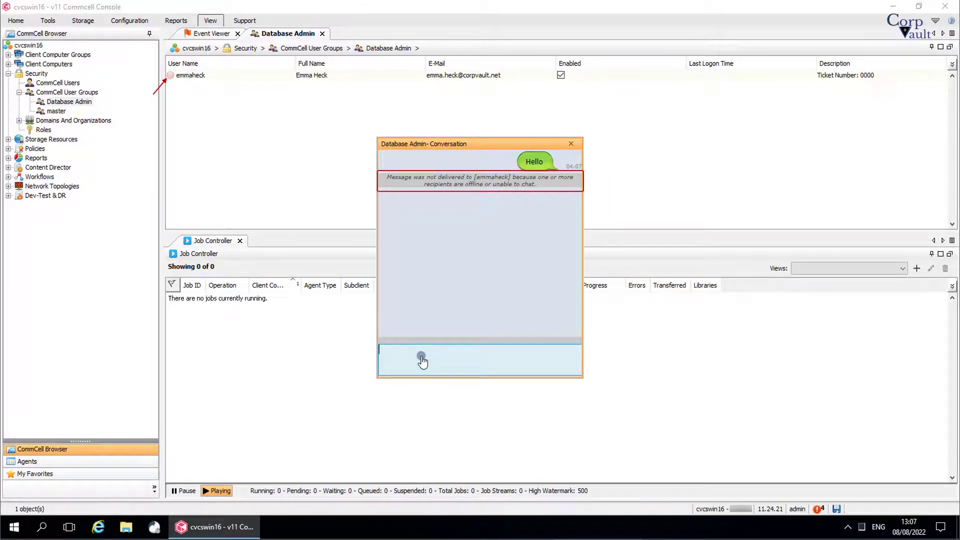
click(568, 145)
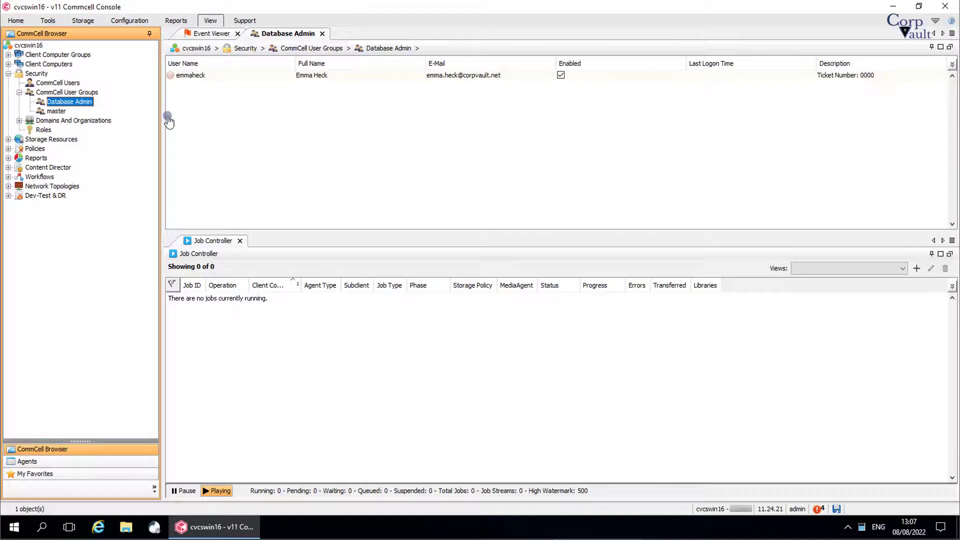
right_click(88, 103)
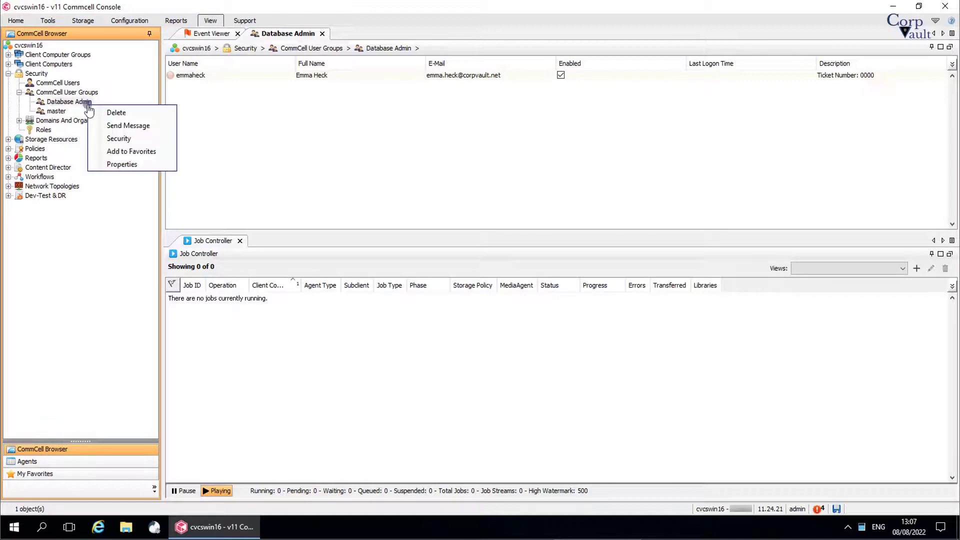
click(98, 140)
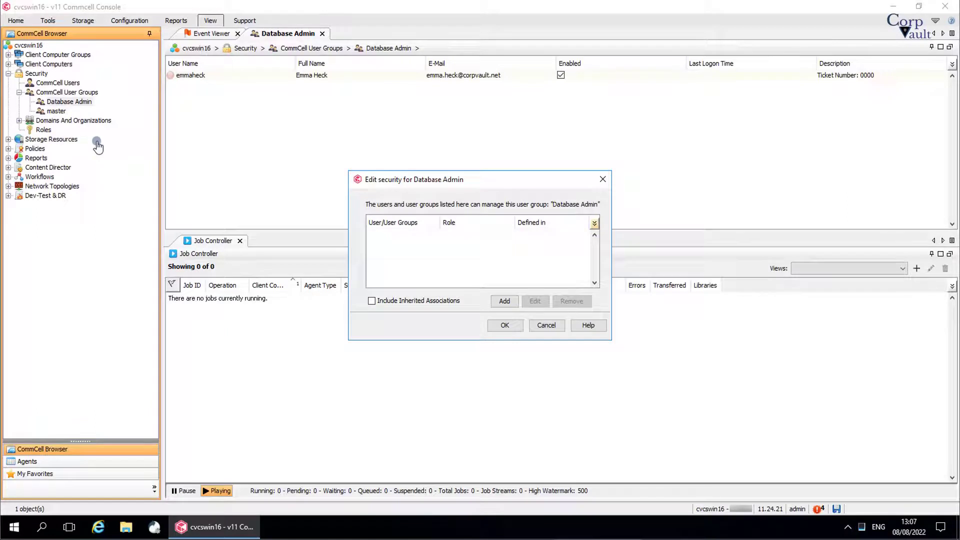
click(504, 301)
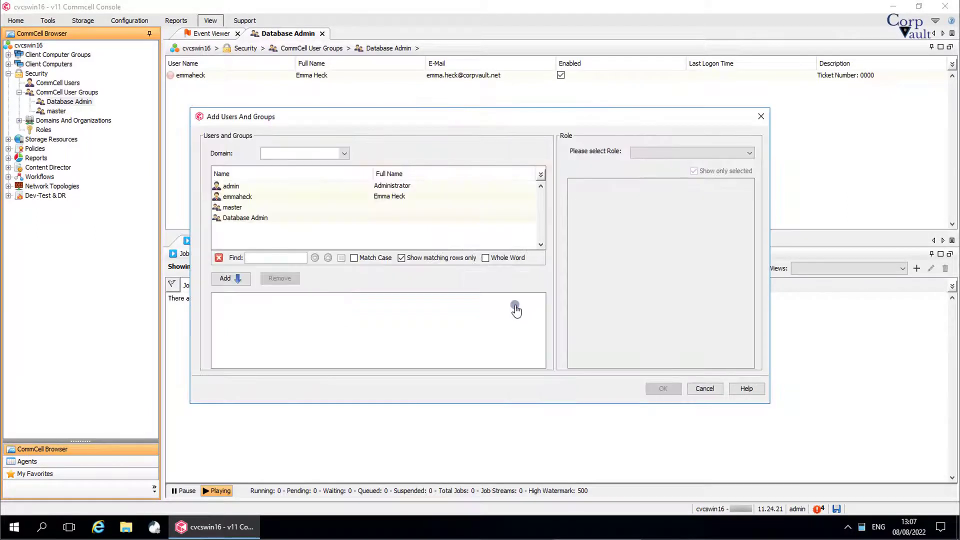
click(705, 389)
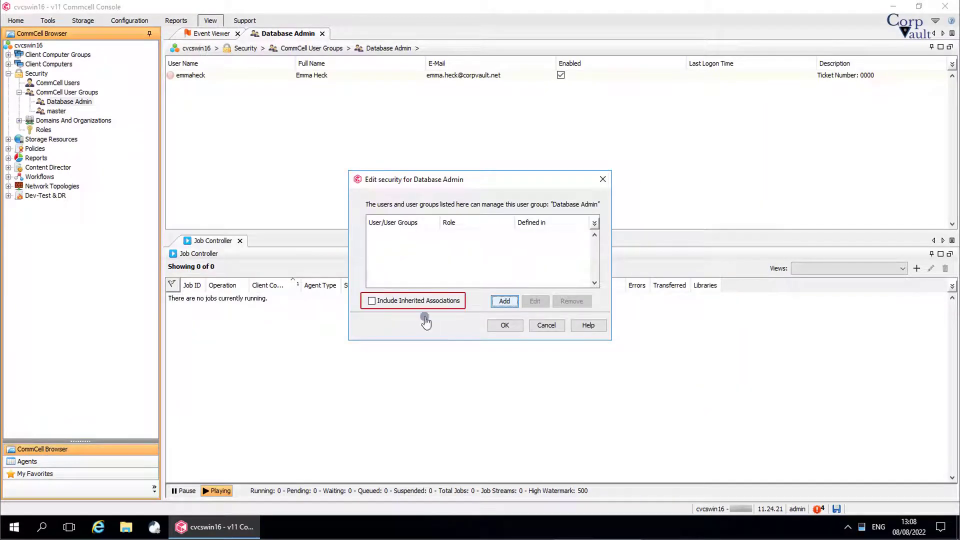
click(416, 303)
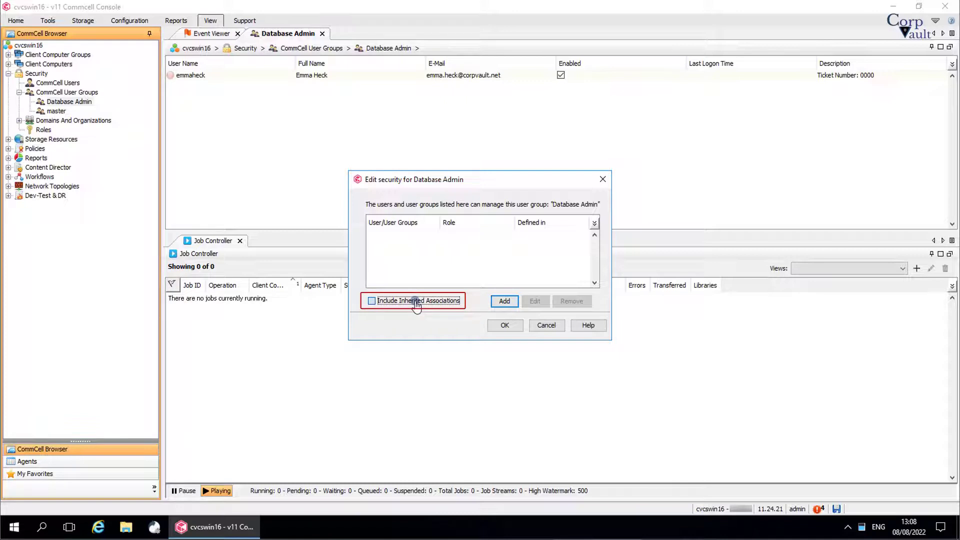
click(416, 303)
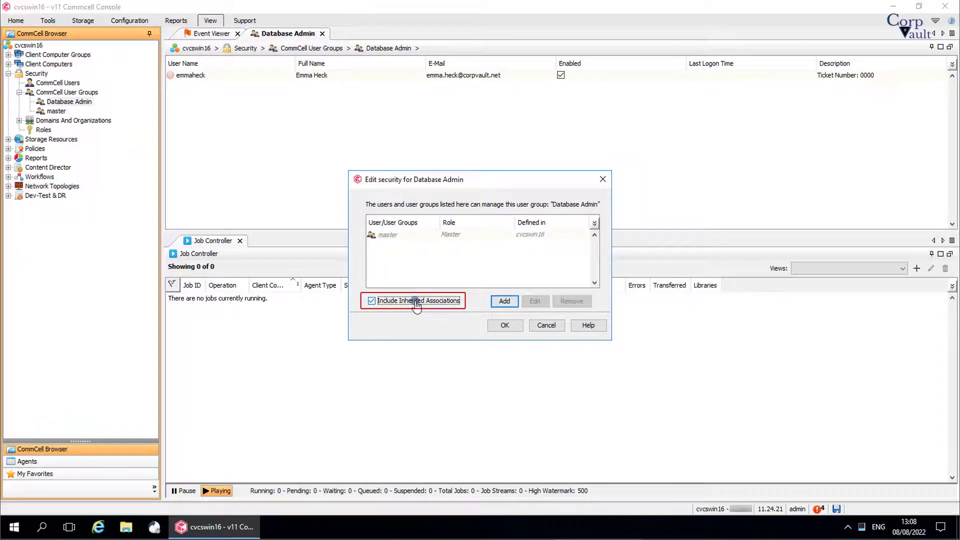
click(499, 328)
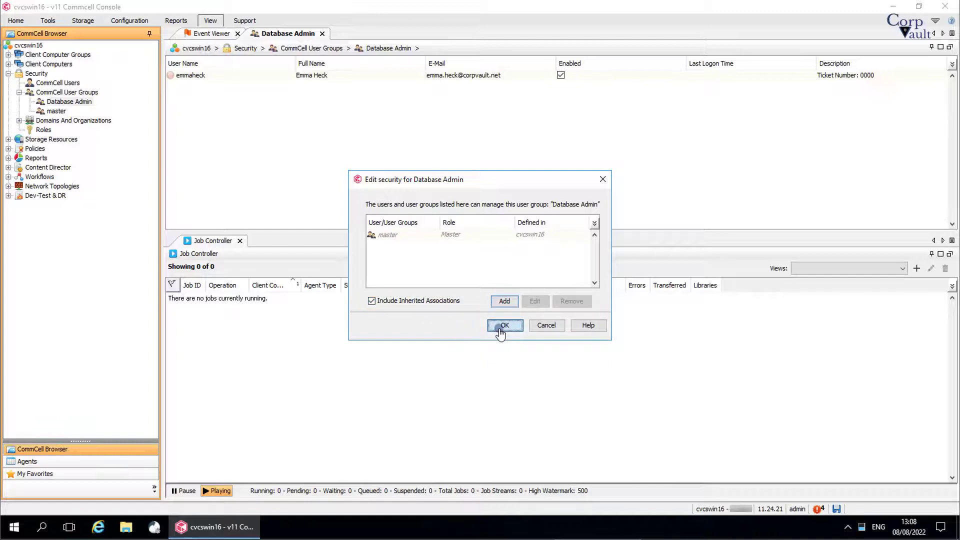
right_click(90, 102)
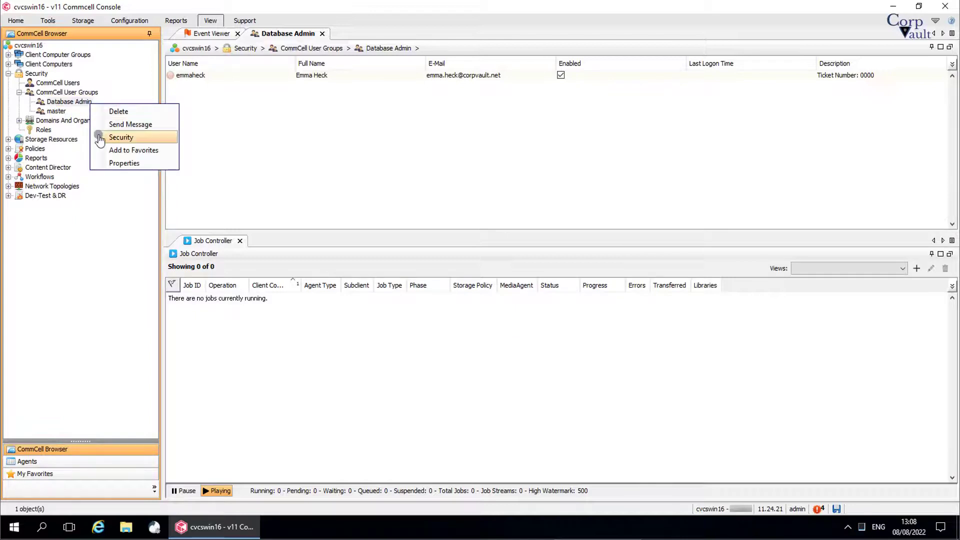
click(104, 164)
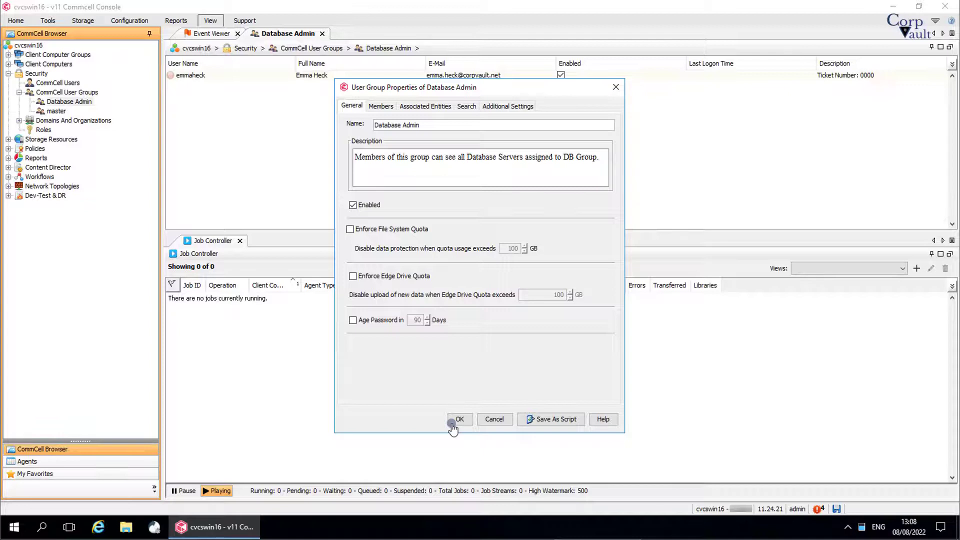
click(493, 420)
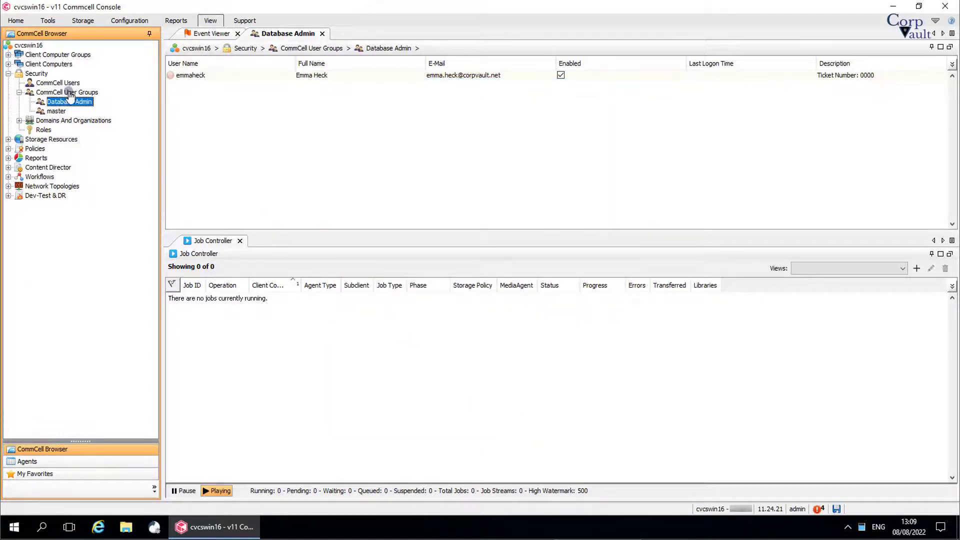
- List the Infra DB Server Only Client Computers, showing cvcswin16 and cvma01w2k12
click(70, 93)
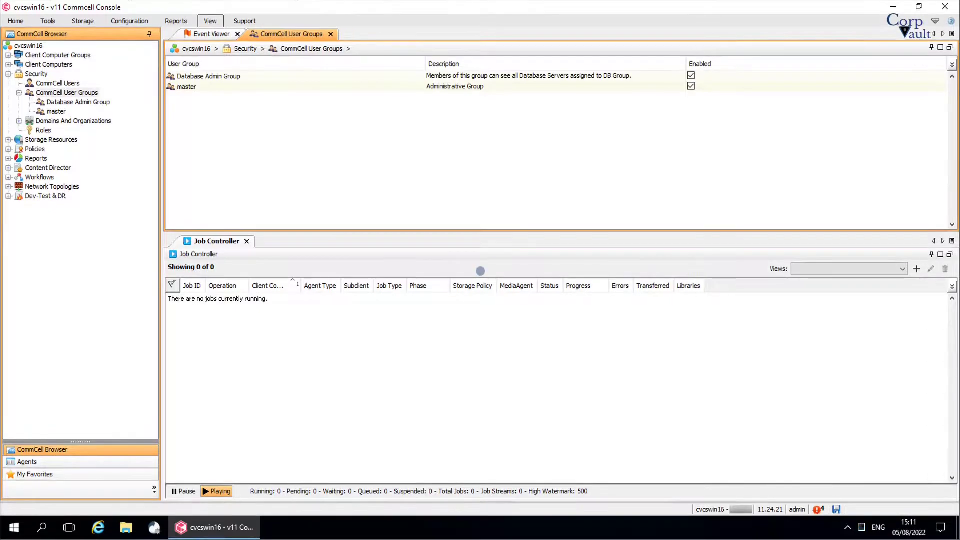
click(481, 271)
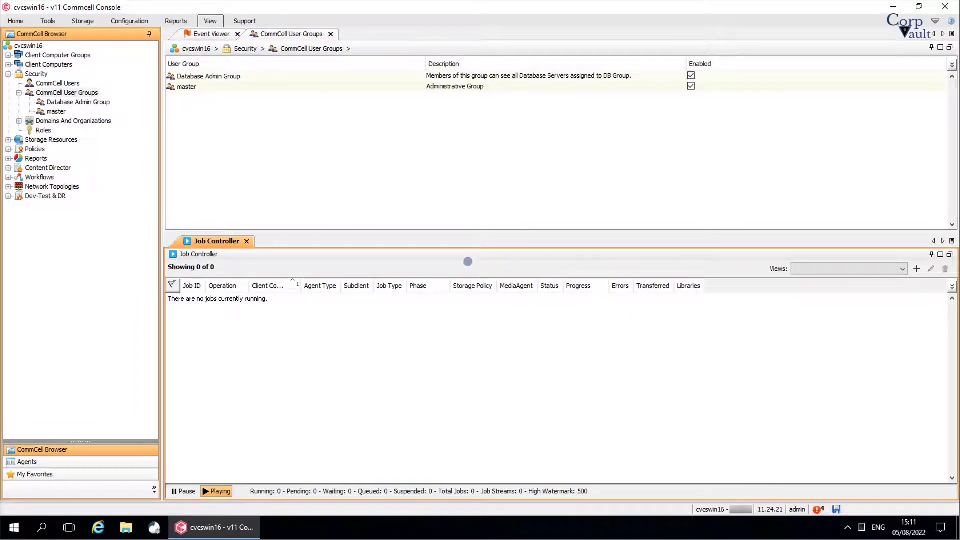
click(8, 56)
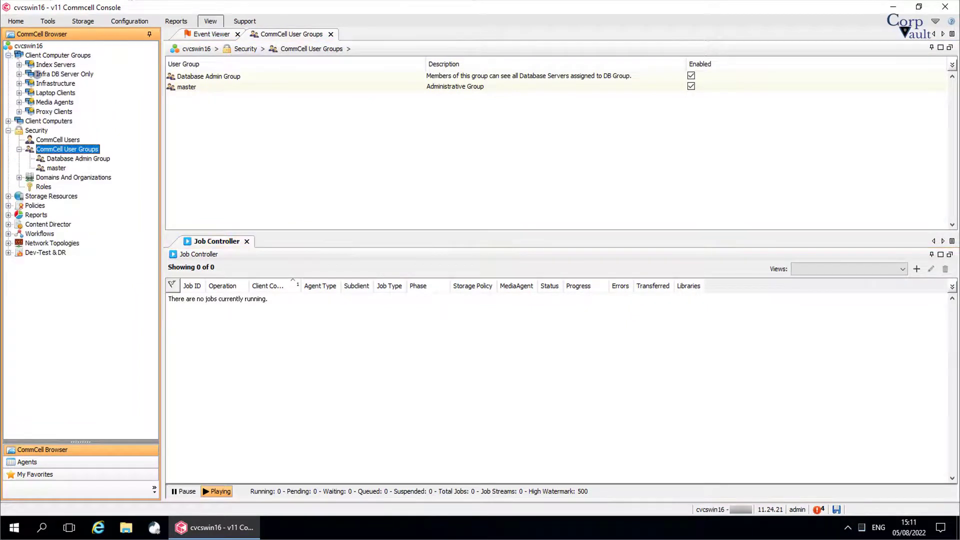
click(39, 74)
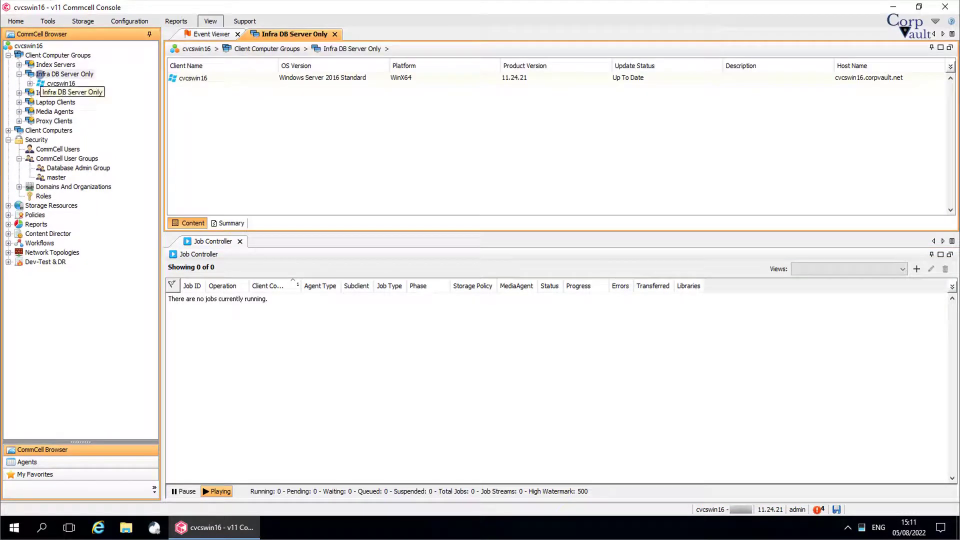
click(39, 74)
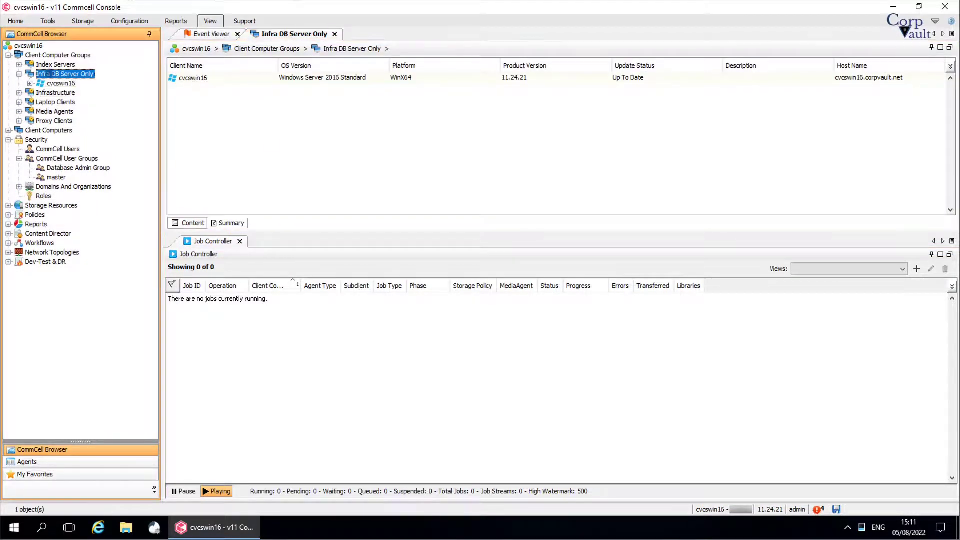
double_click(54, 130)
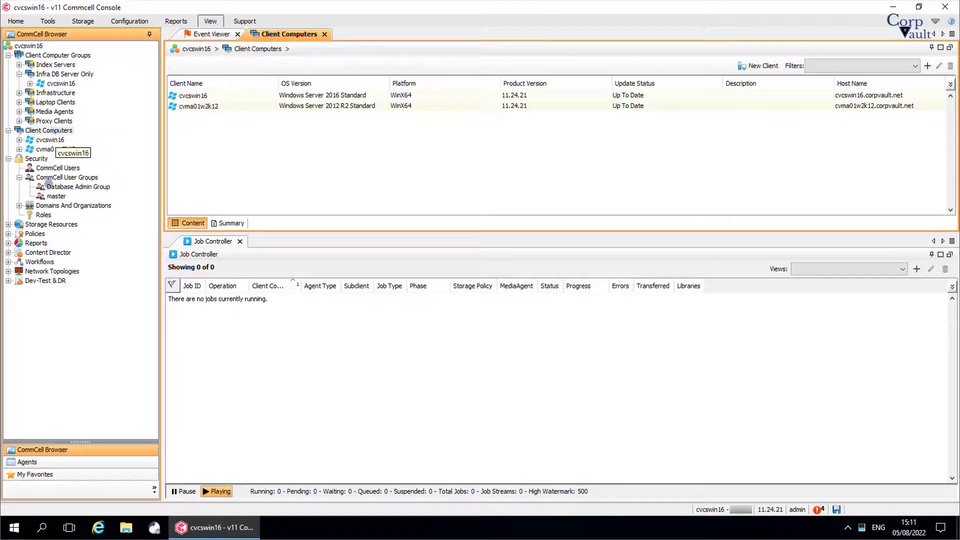
click(14, 527)
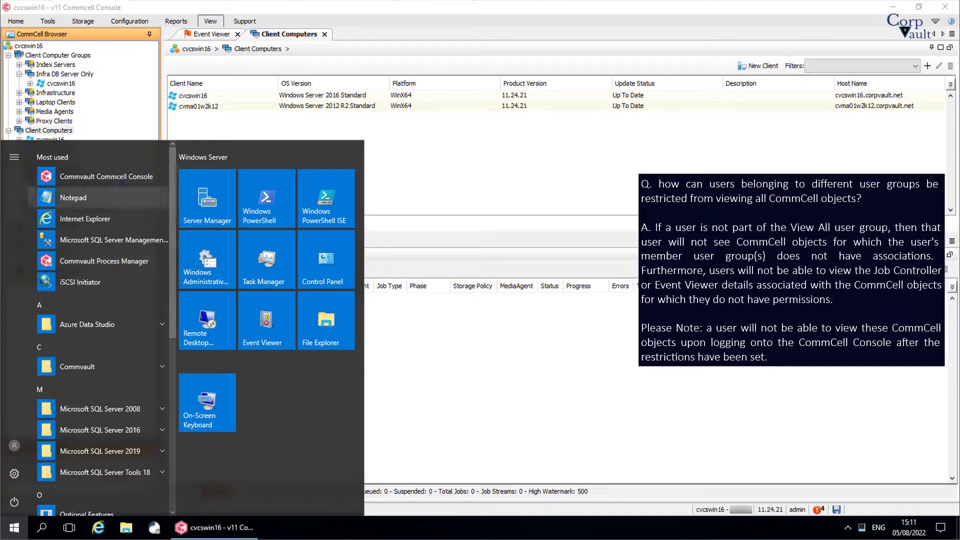
- Launch another Commvault CommCell Console from Most used to reach the Connect to CommCell login
click(124, 177)
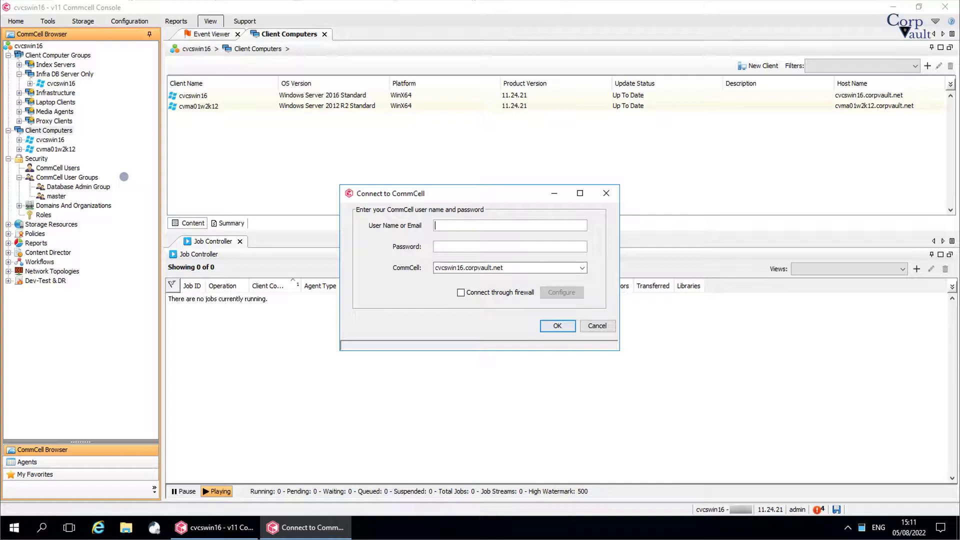
- Sign in to the console as the Database Admin group member with their password
key(Tab)
text(*********)
key(Return)
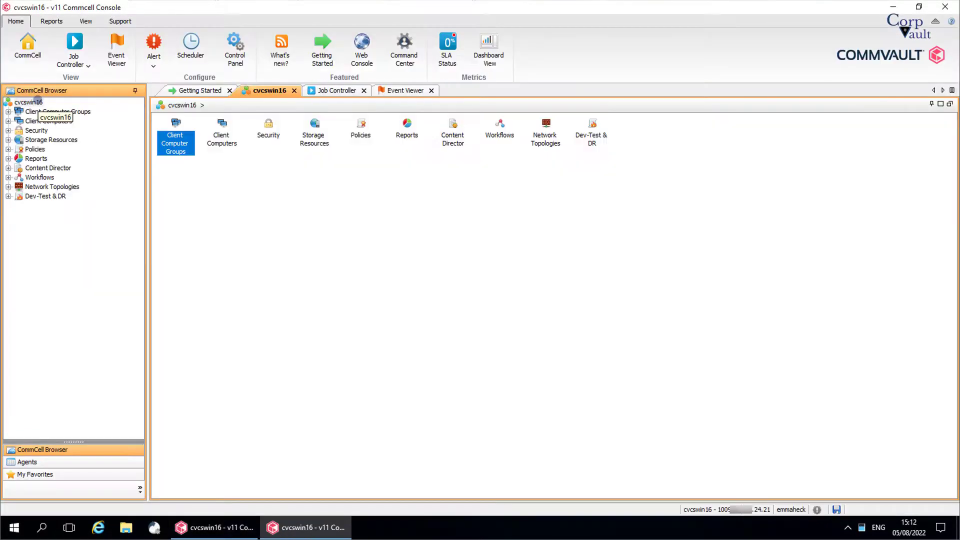
- Confirm Infra DB Server Only and Client Computers show only cvcswin16, and Libraries is empty
click(8, 112)
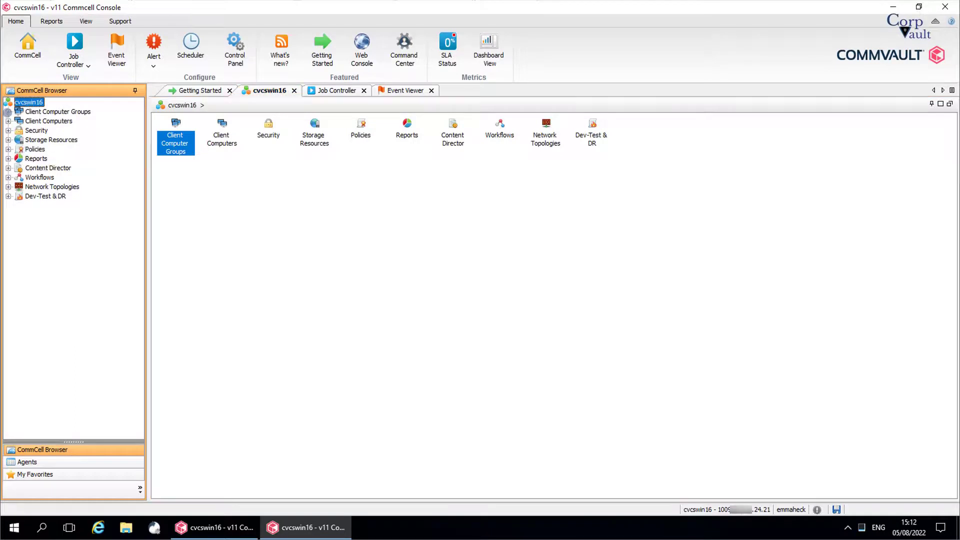
click(50, 122)
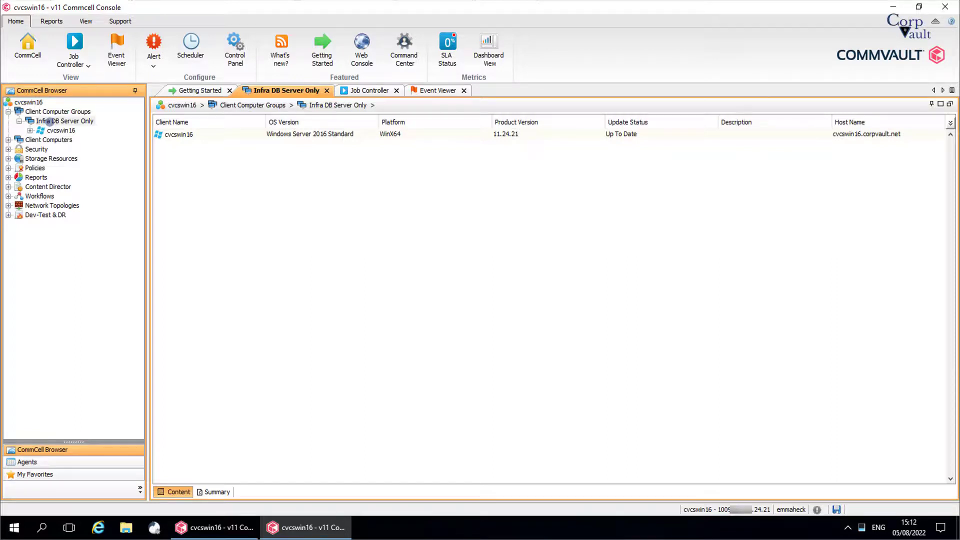
click(8, 140)
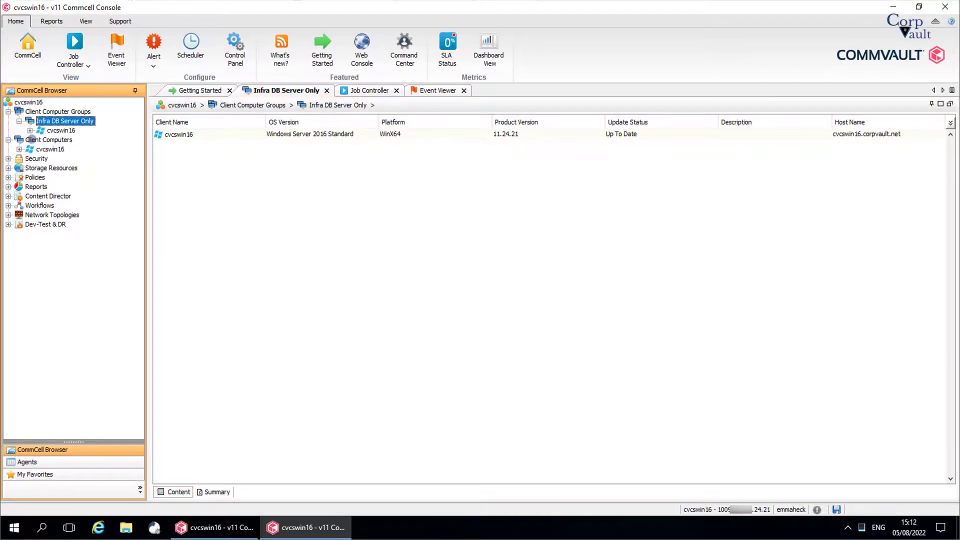
click(31, 140)
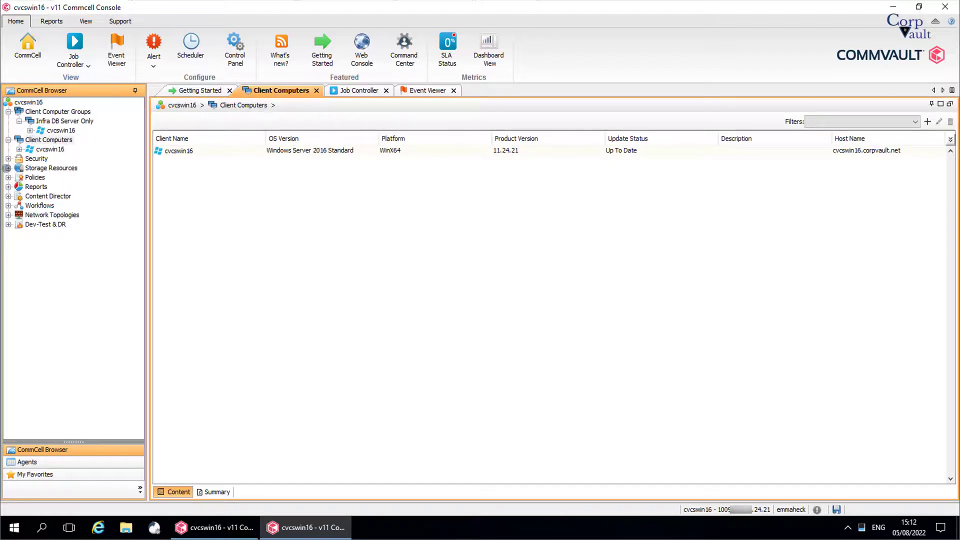
click(7, 168)
click(40, 196)
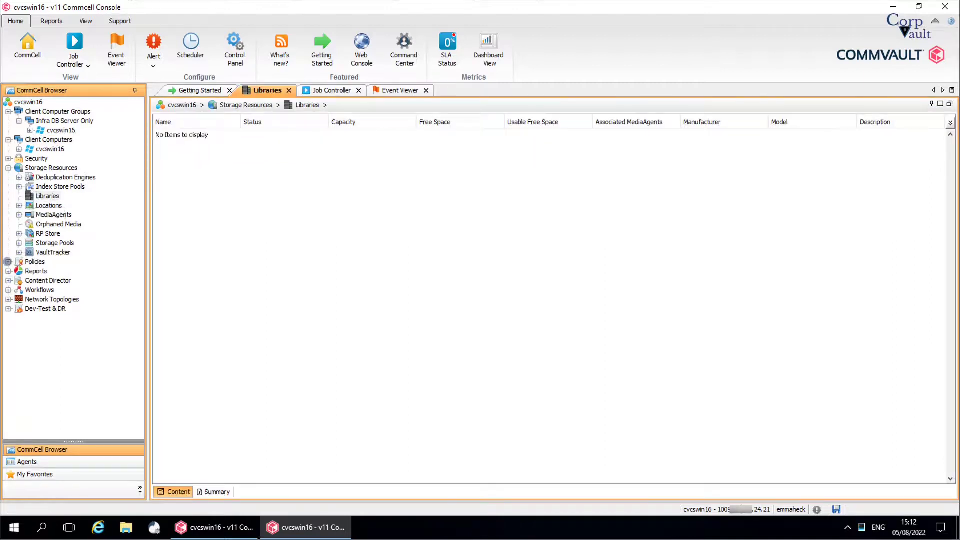
- Open storage policy GDDB_Gen_7D0C under Policies > Storage Policies
click(19, 308)
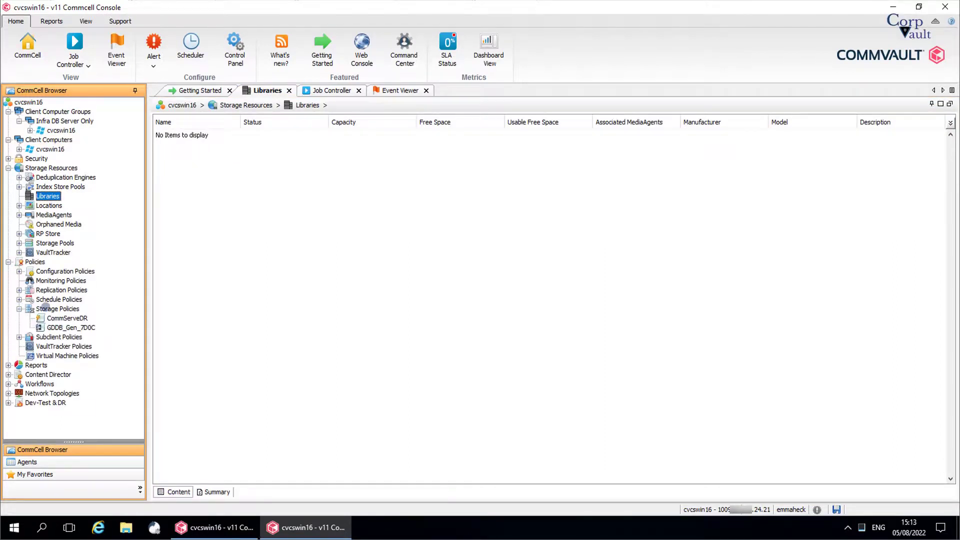
click(45, 309)
click(62, 327)
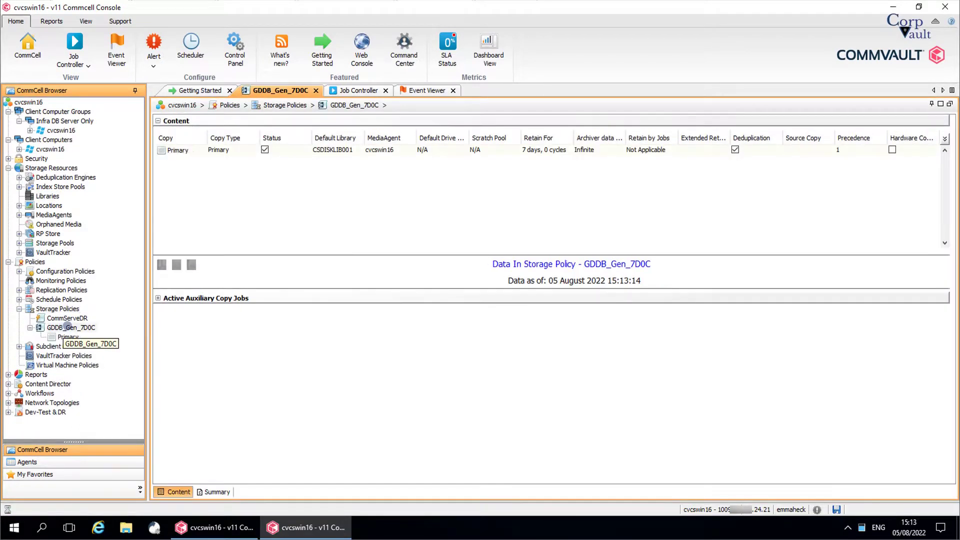
- Try saving the Primary copy's properties from Retention and dismiss the permission-denied error
right_click(352, 151)
click(362, 194)
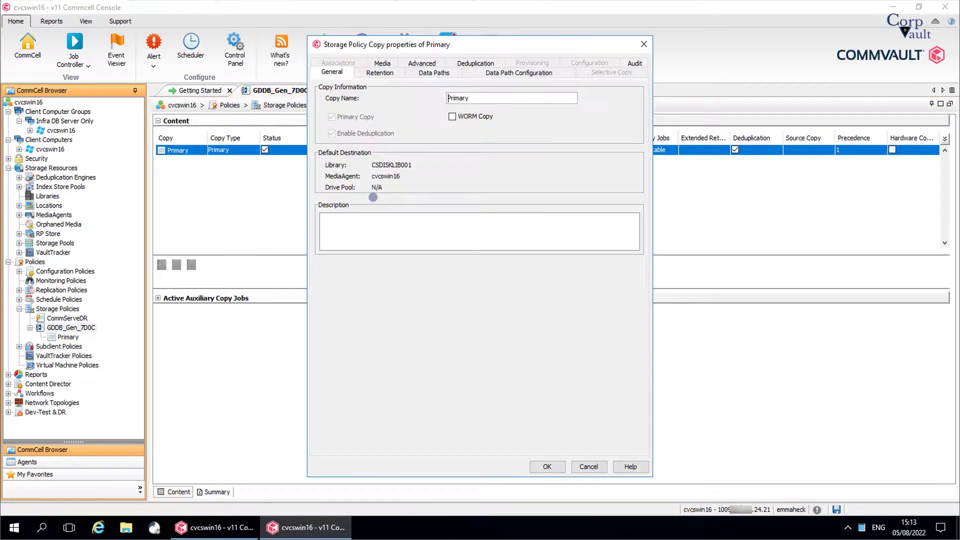
click(397, 72)
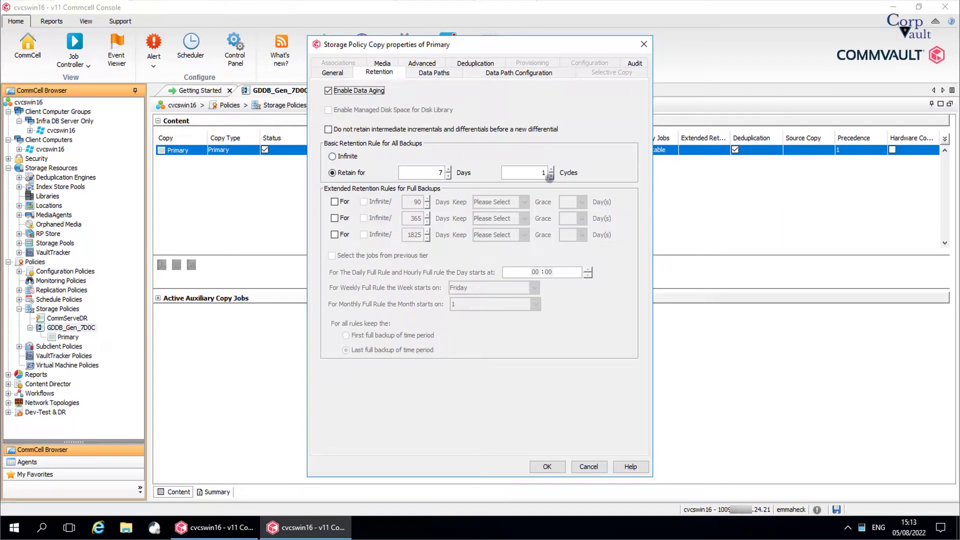
click(547, 467)
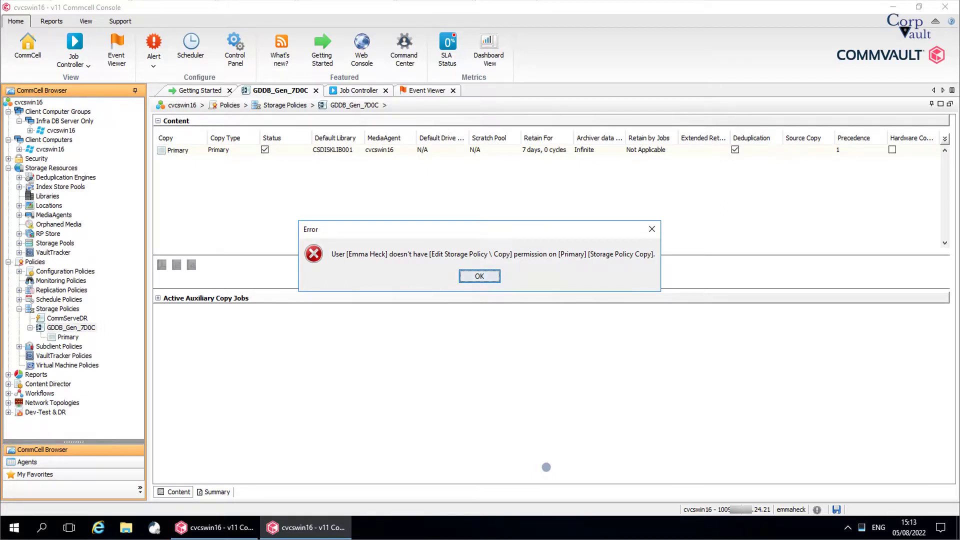
click(480, 277)
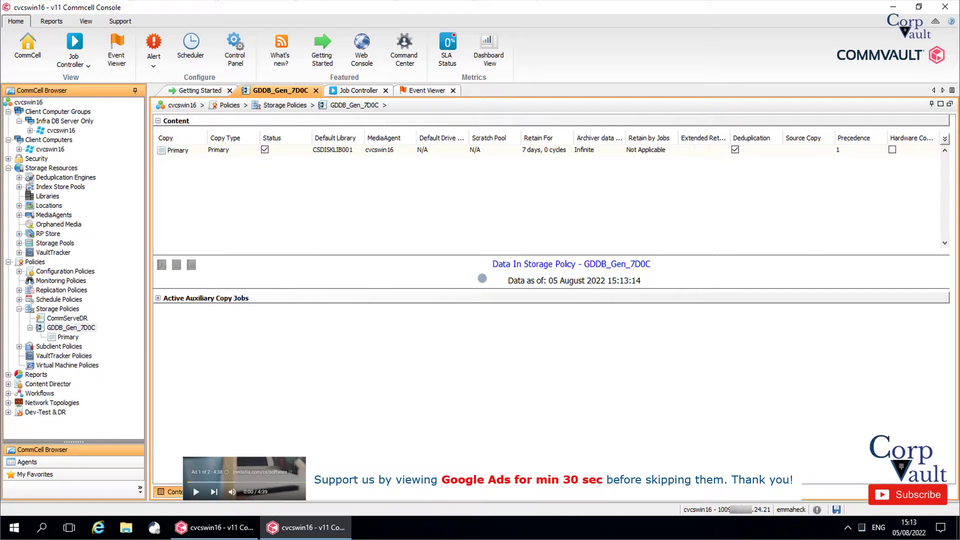
- Select the Infra DB Server Only group and its client cvcswin16 running Windows Server 2016 Standard
click(65, 121)
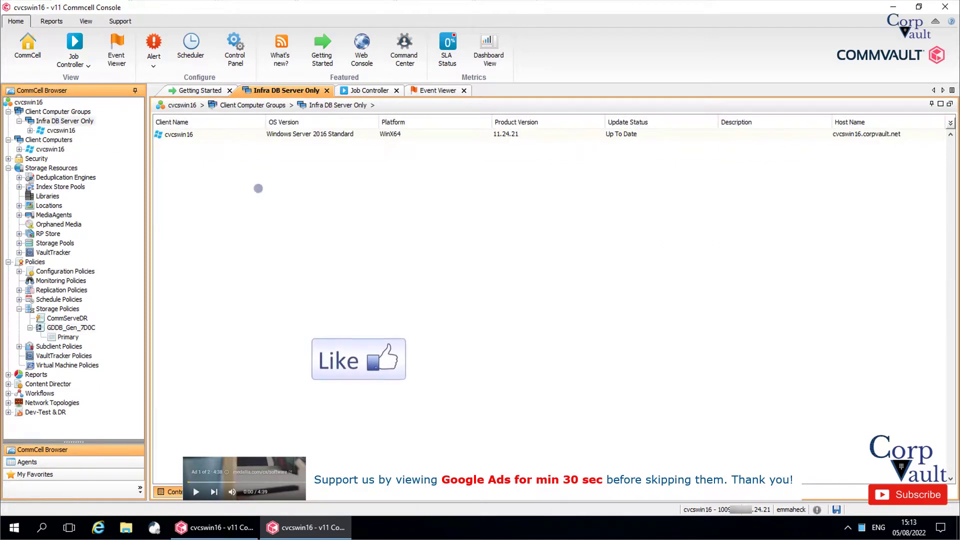
click(302, 135)
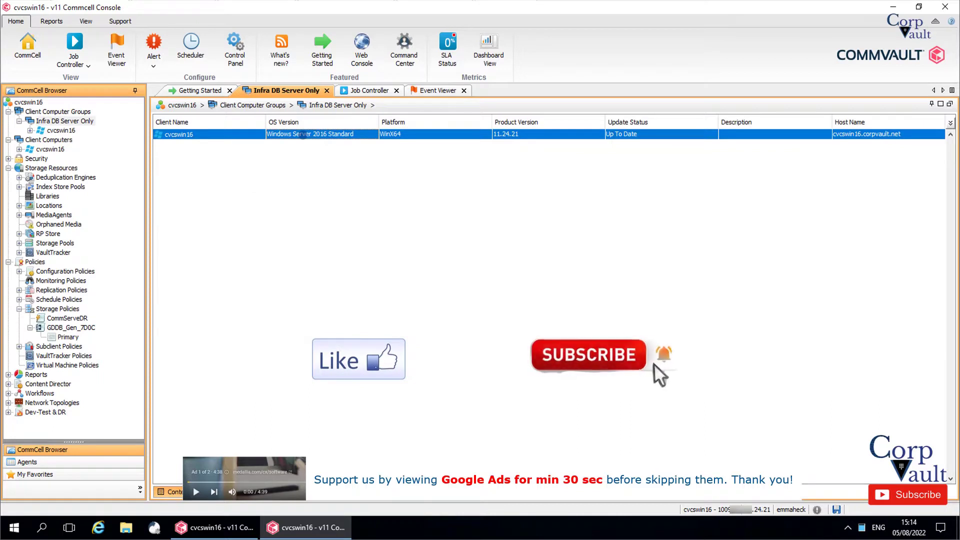